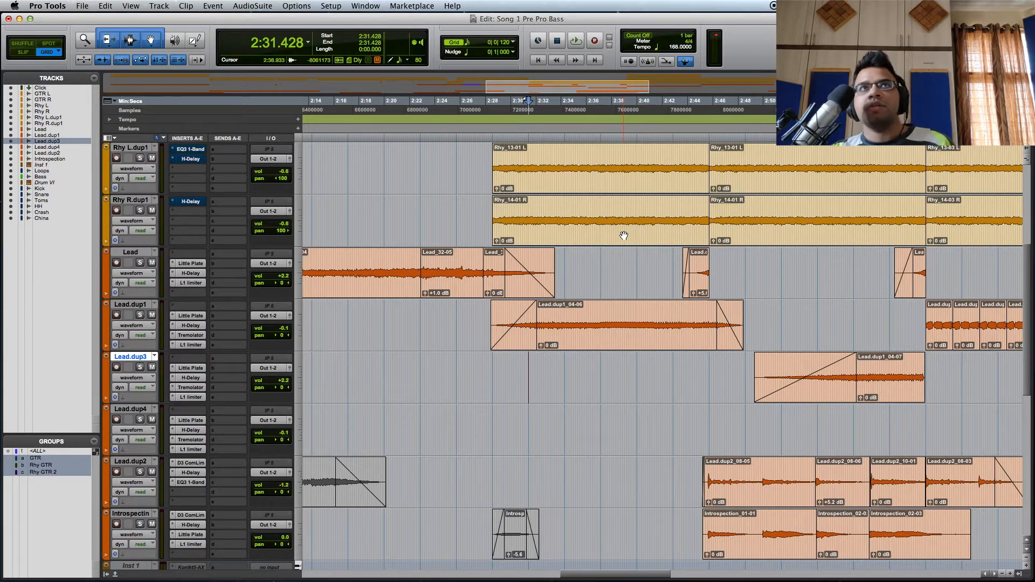
- Play the song from 2:31.160 with the cursor placed on the Lead.dup3 track, and stop playback
{"action": "left_click", "coordinate": [529, 364]}
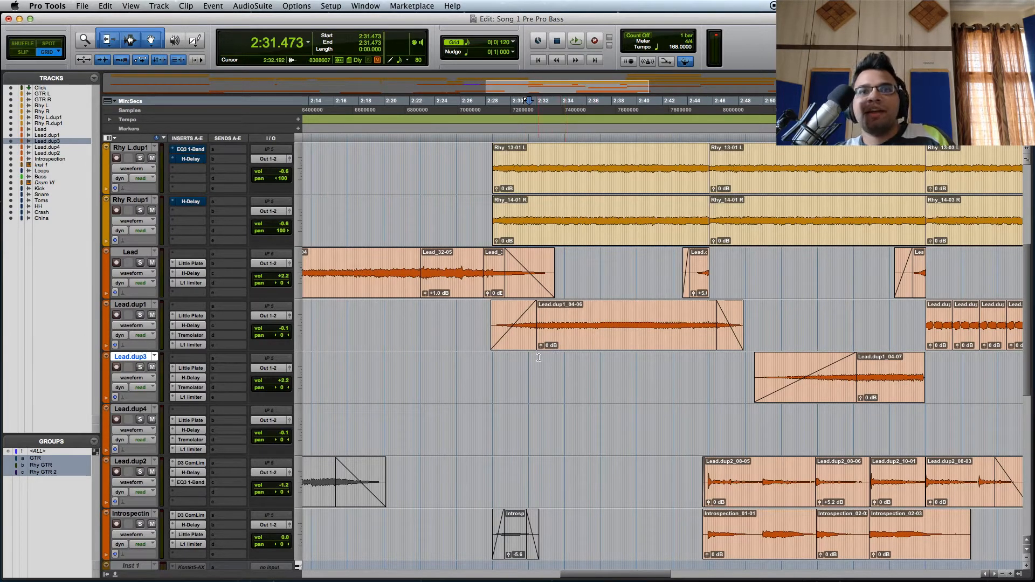
{"action": "left_click", "coordinate": [525, 366]}
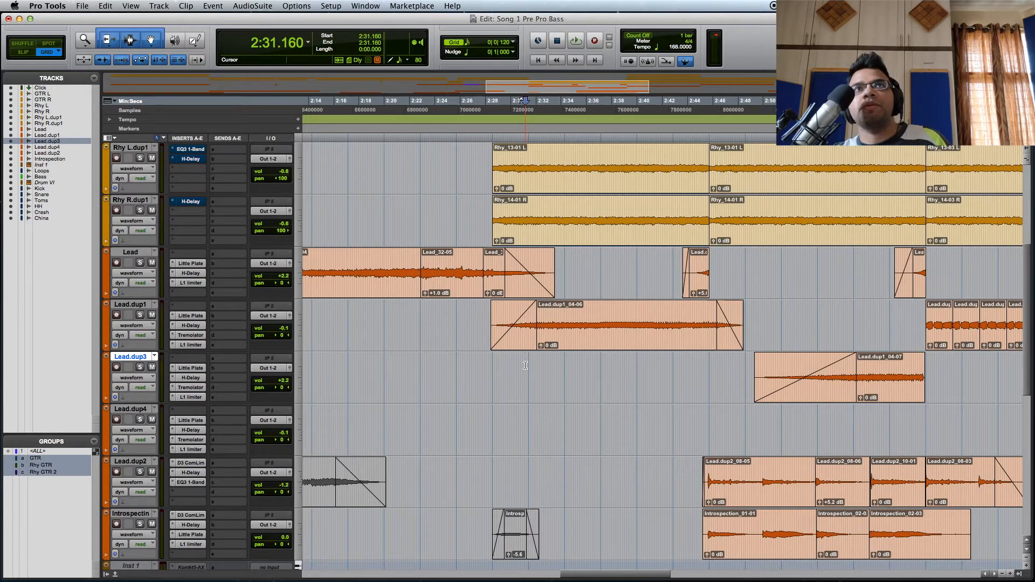
{"action": "key", "text": "space"}
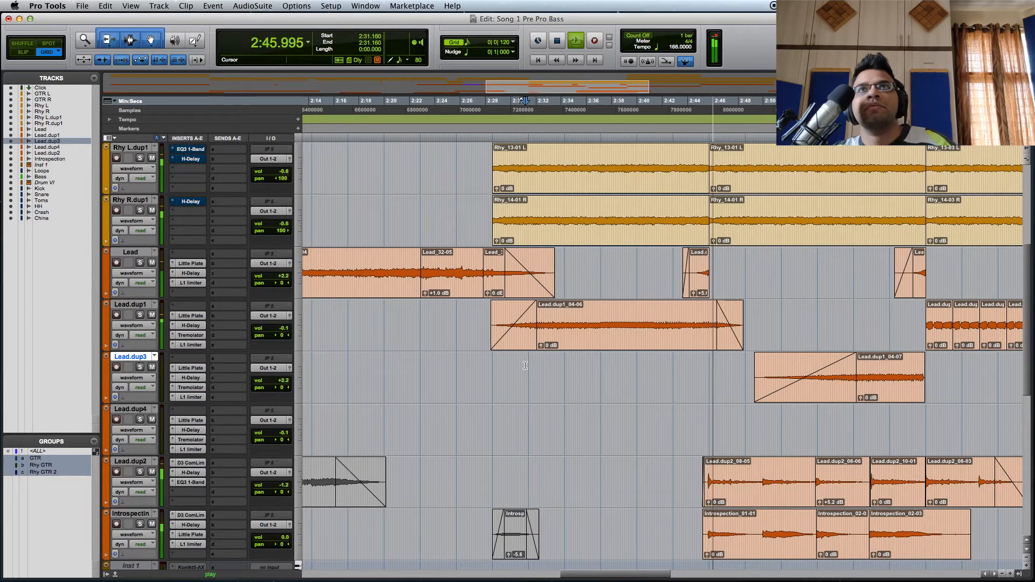
{"action": "key", "text": "space"}
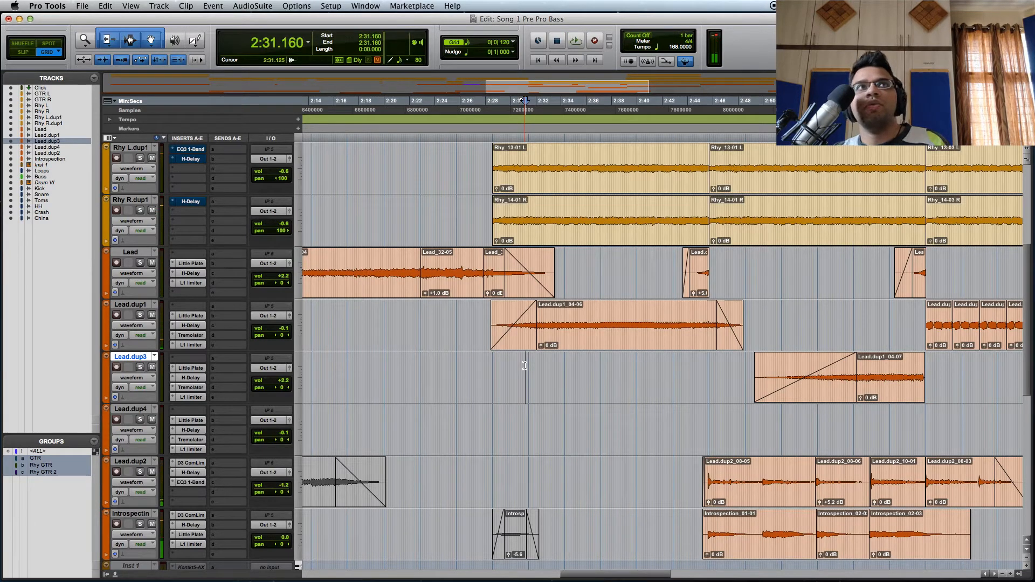
- Examine the Tremolator and Little Plate insert settings on the Lead.dup1 track, closing each plug-in window
{"action": "left_click", "coordinate": [192, 335]}
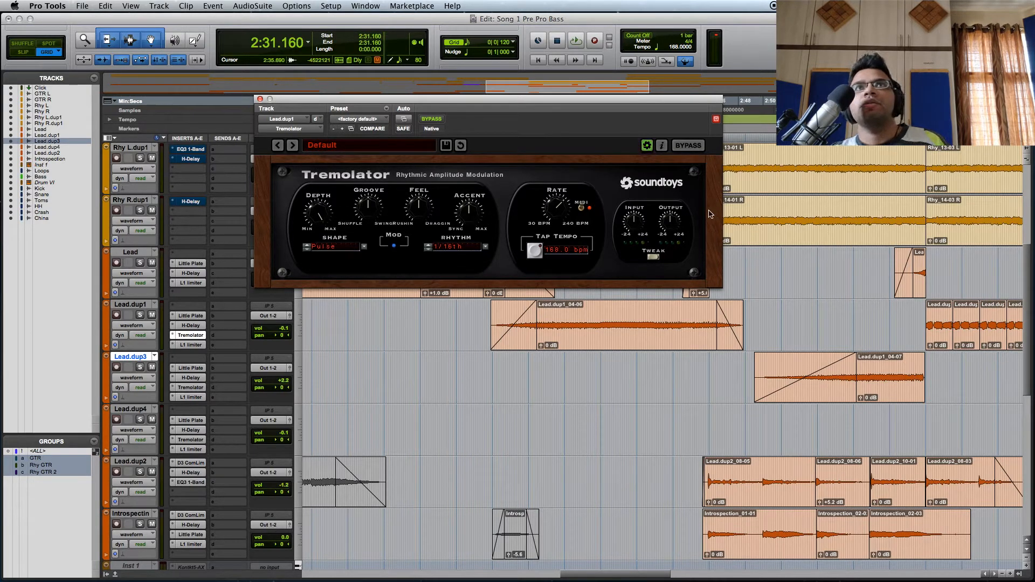
{"action": "left_click_drag", "start_coordinate": [552, 102], "coordinate": [540, 121]}
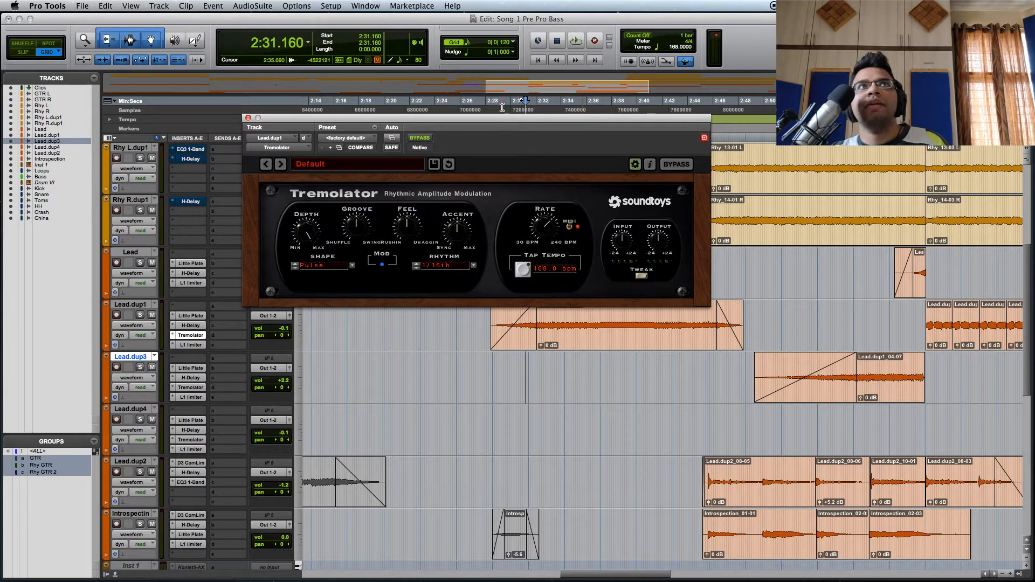
{"action": "left_click", "coordinate": [248, 118]}
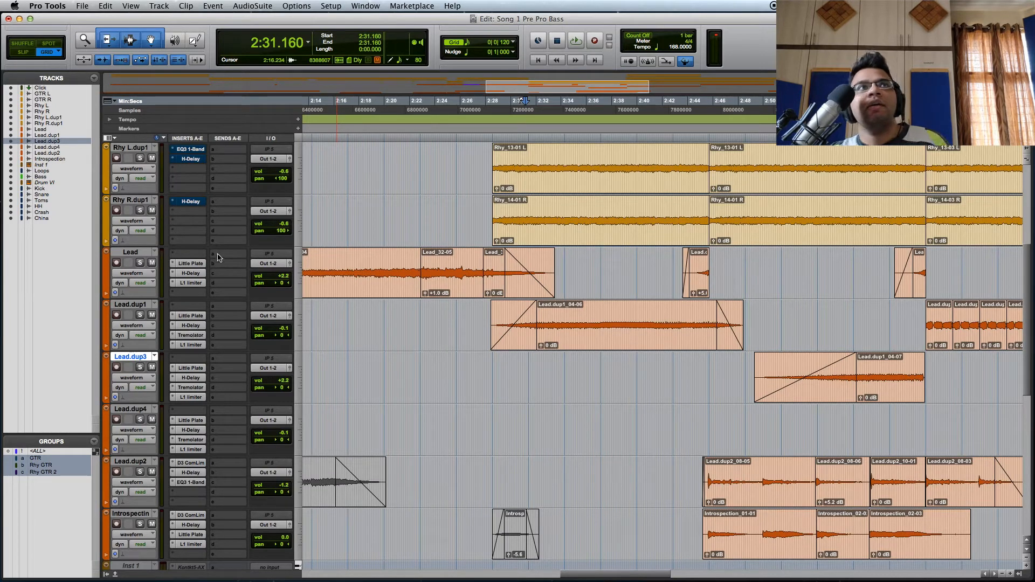
{"action": "left_click", "coordinate": [190, 315]}
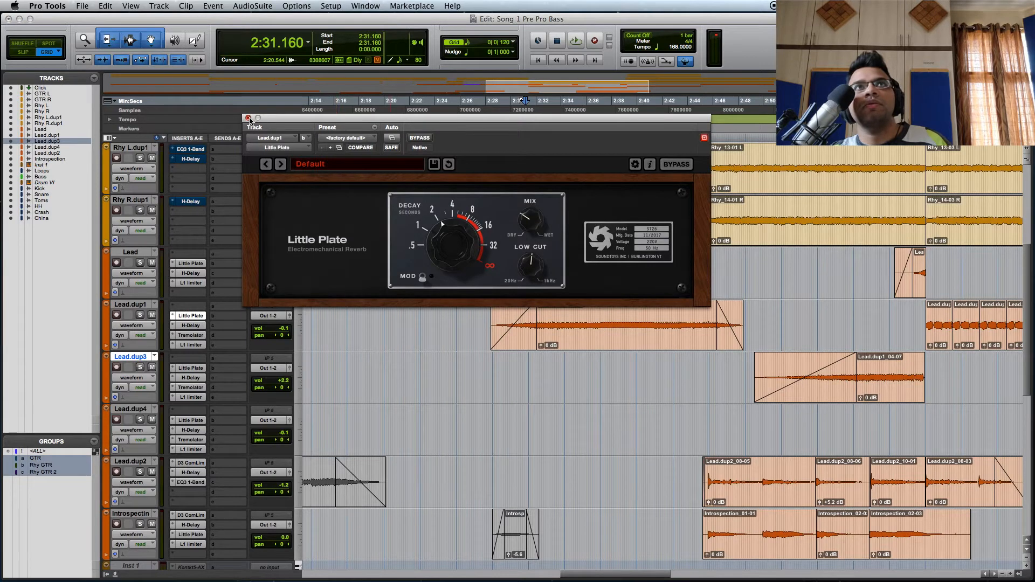
{"action": "left_click", "coordinate": [249, 118]}
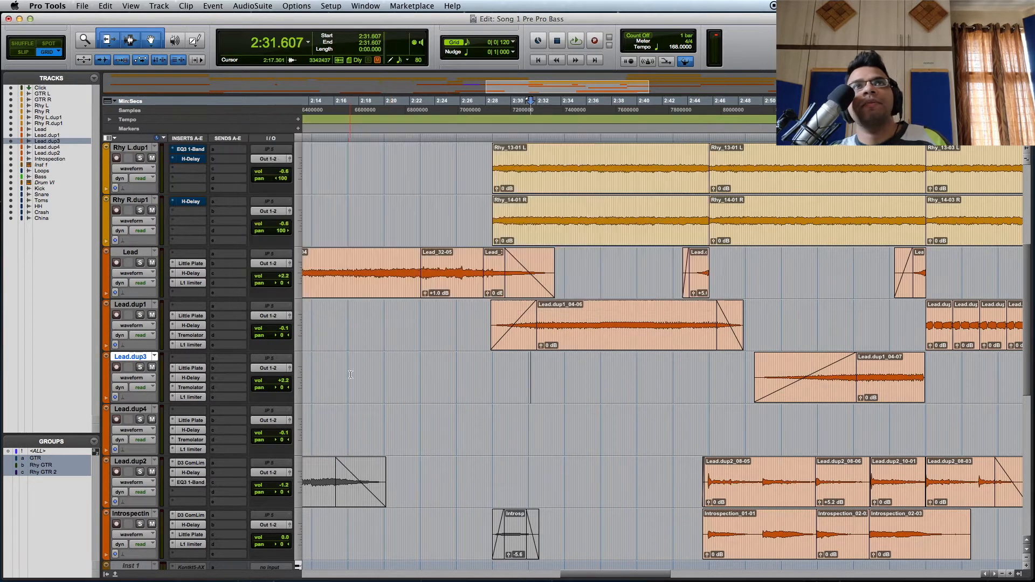
- Bypass the Tremolator insert on Lead.dup1 and audition the passage from 2:31.607
{"action": "left_click", "coordinate": [191, 335]}
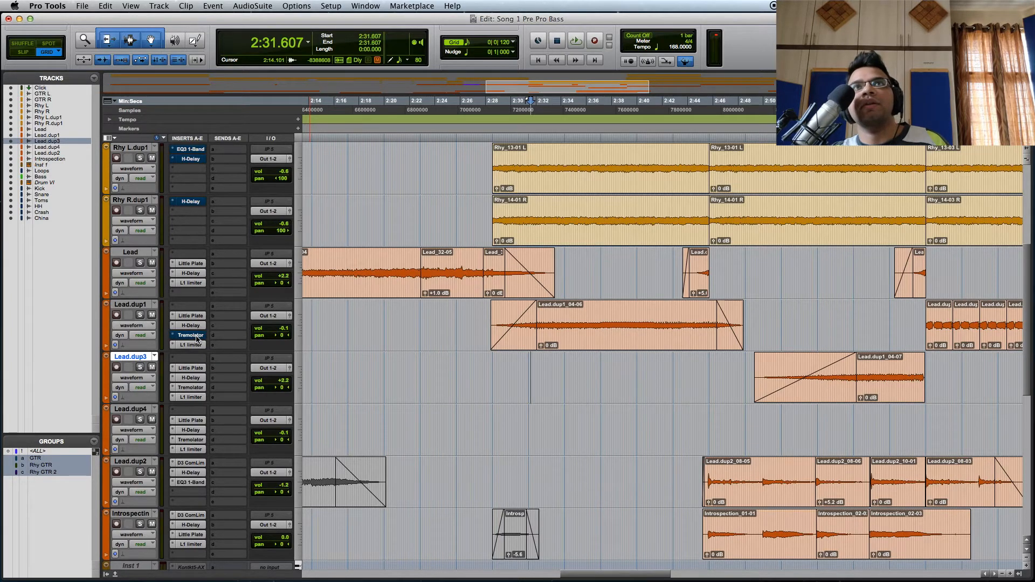
{"action": "key", "text": "space"}
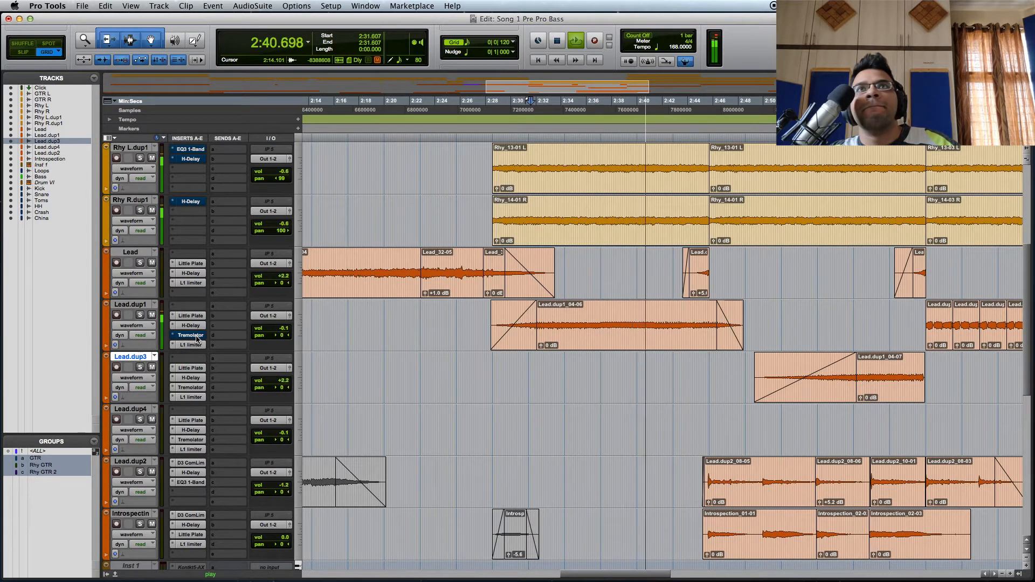
{"action": "key", "text": "space"}
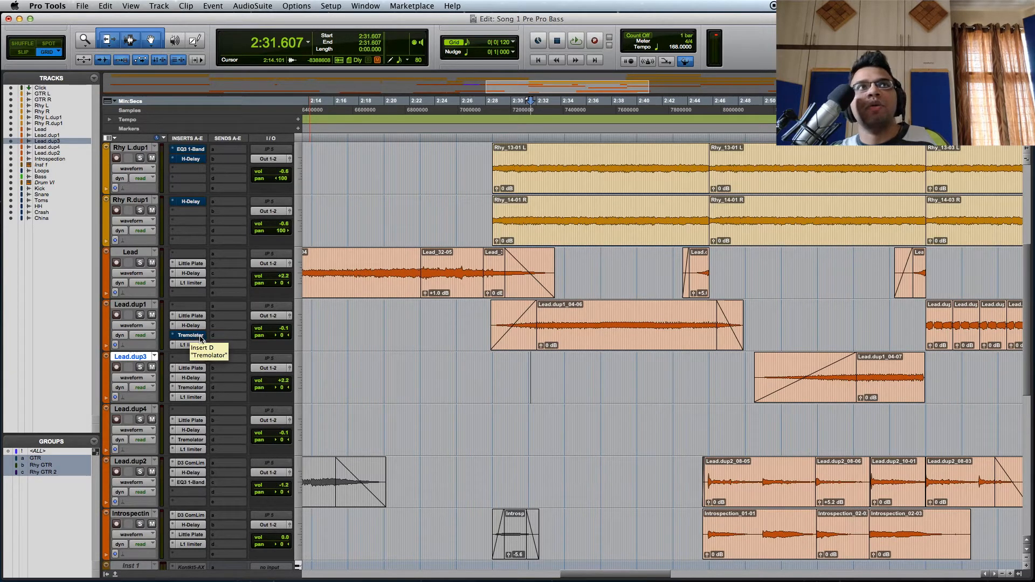
- Reactivate the Tremolator on Lead.dup1 and check its settings, closing the plug-in window
{"action": "left_click", "coordinate": [197, 336]}
{"action": "left_click", "coordinate": [809, 415]}
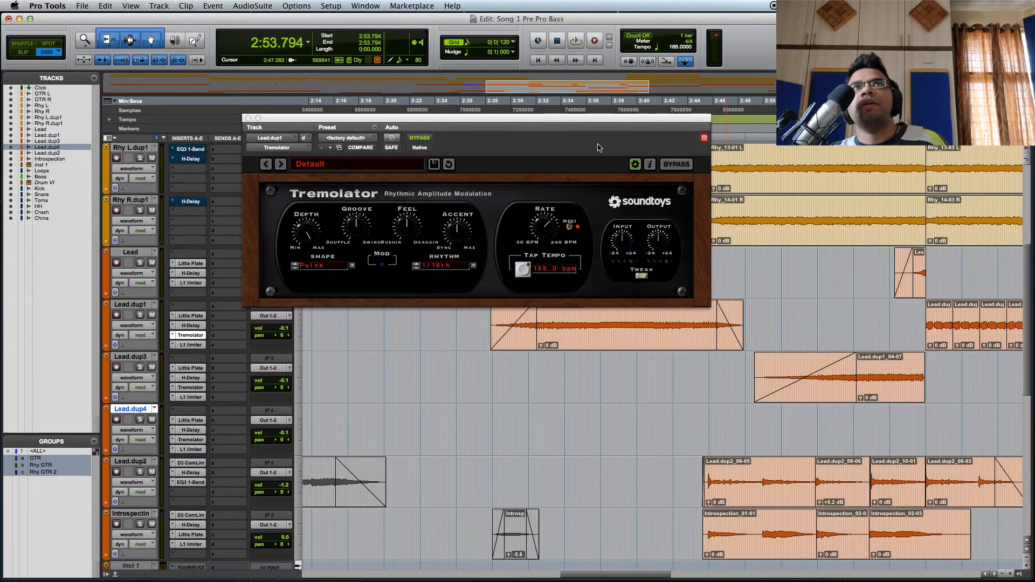
{"action": "left_click_drag", "start_coordinate": [599, 146], "coordinate": [565, 198]}
{"action": "left_click", "coordinate": [214, 169]}
- Solo Lead.dup4, place the cursor at 2:50.491 on it and check its Tremolator settings
{"action": "scroll", "coordinate": [710, 405], "scroll_direction": "right", "scroll_amount": 5}
{"action": "left_click", "coordinate": [401, 417]}
{"action": "left_click", "coordinate": [140, 420]}
{"action": "left_click", "coordinate": [375, 419]}
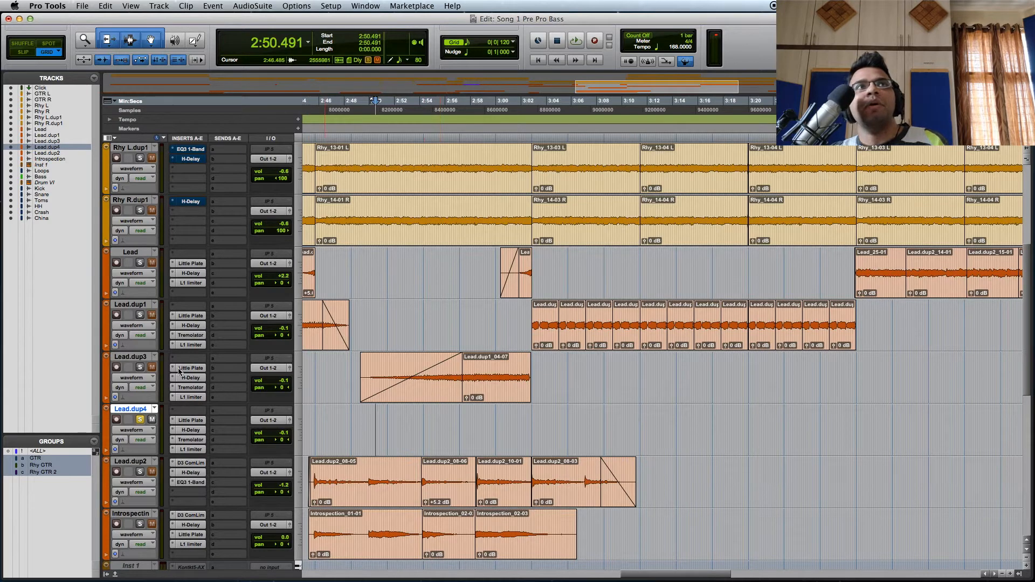
{"action": "left_click", "coordinate": [191, 440]}
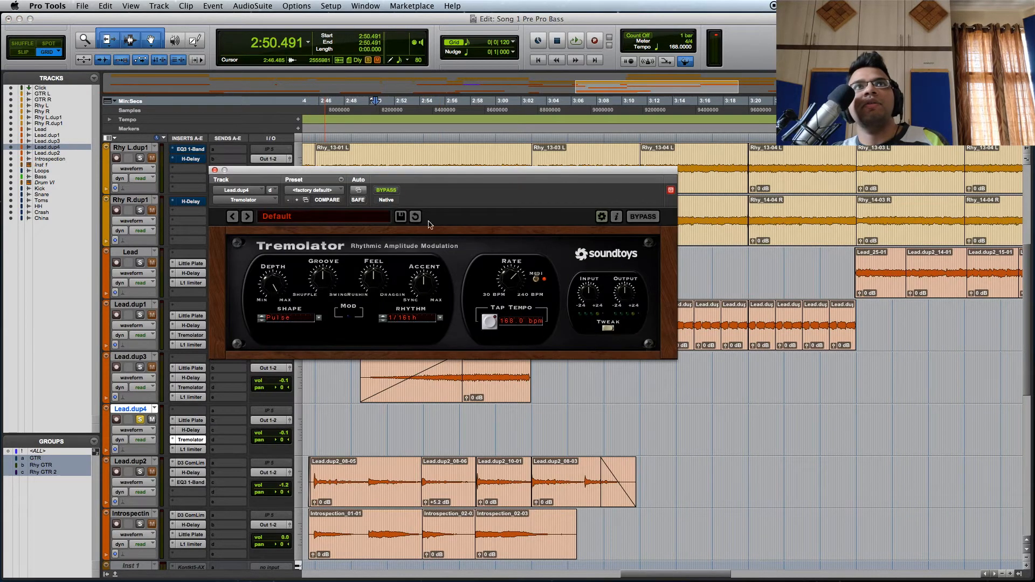
{"action": "left_click", "coordinate": [214, 170]}
- Audition Lead.dup3 from 2:53.437 with its Tremolator open, switching the track's solo on and off, and close the plug-in
{"action": "left_click", "coordinate": [191, 387]}
{"action": "left_click", "coordinate": [139, 368]}
{"action": "key", "text": "space"}
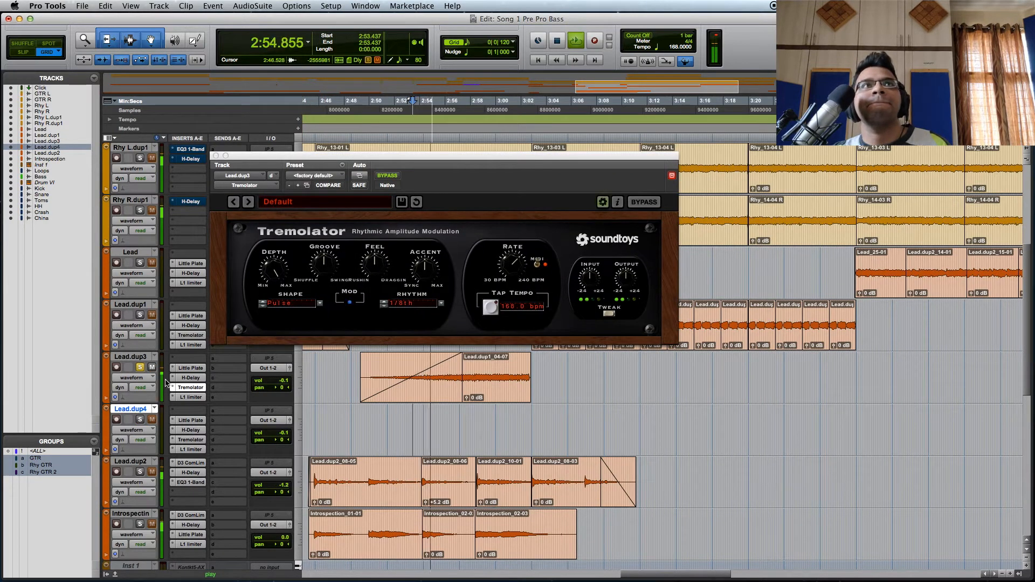
{"action": "left_click", "coordinate": [141, 369]}
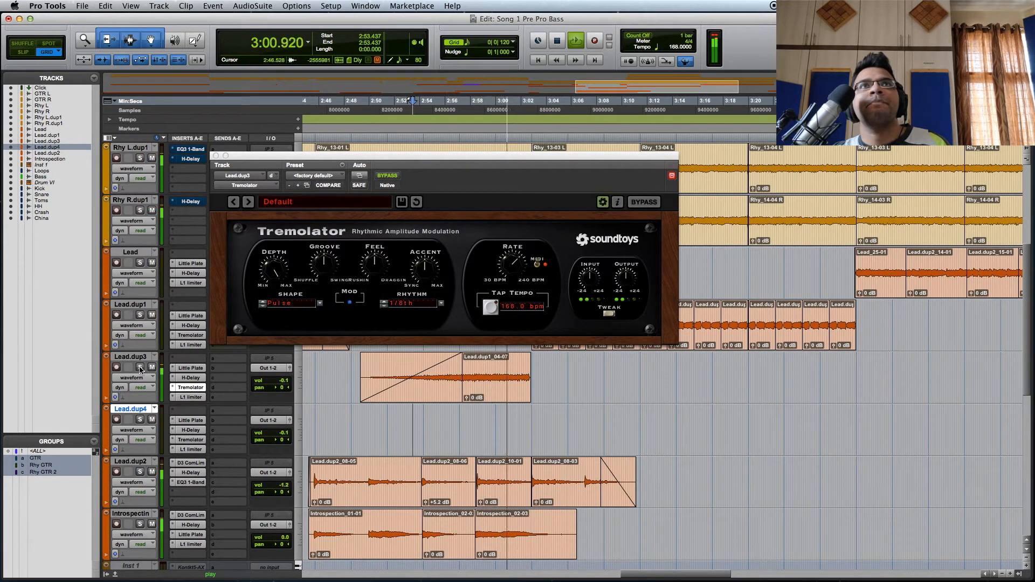
{"action": "key", "text": "space"}
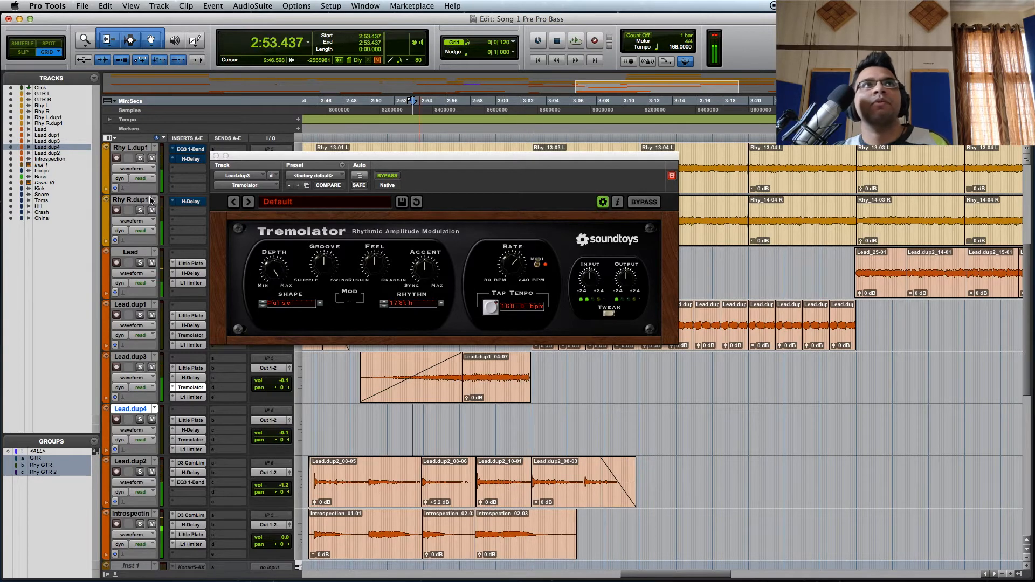
{"action": "left_click", "coordinate": [216, 156]}
- Open the Tremolator on Lead.dup1, move its window clear of the track and look through the available modulation shapes
{"action": "scroll", "coordinate": [493, 358], "scroll_direction": "left", "scroll_amount": 10}
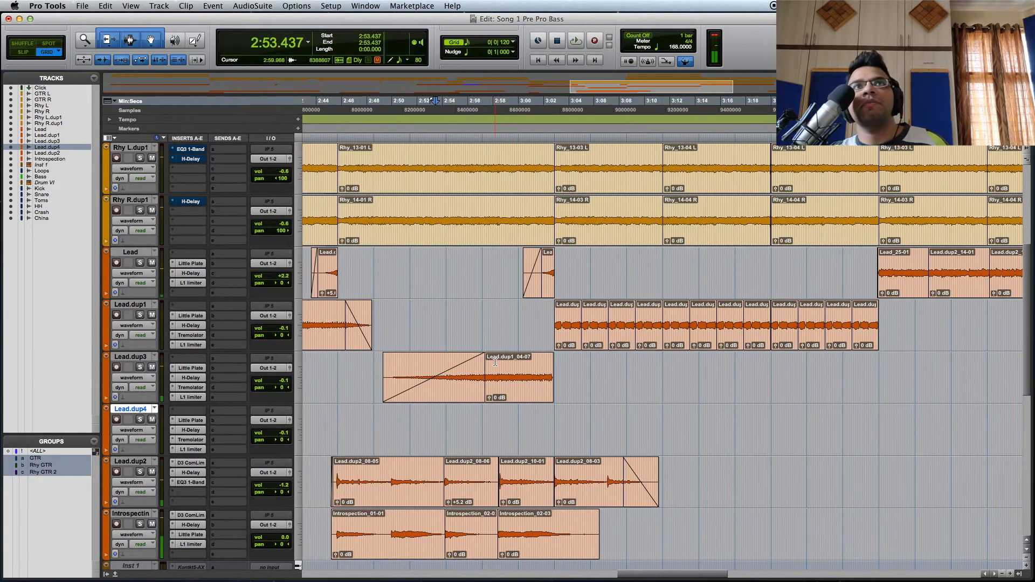
{"action": "left_click", "coordinate": [457, 365]}
{"action": "left_click", "coordinate": [189, 335]}
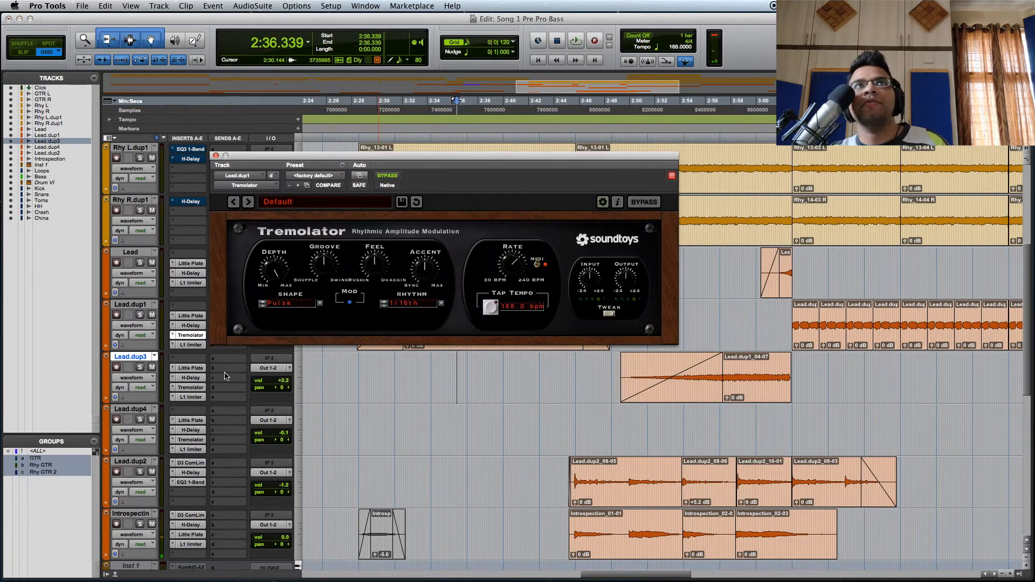
{"action": "left_click_drag", "start_coordinate": [470, 159], "coordinate": [530, 102]}
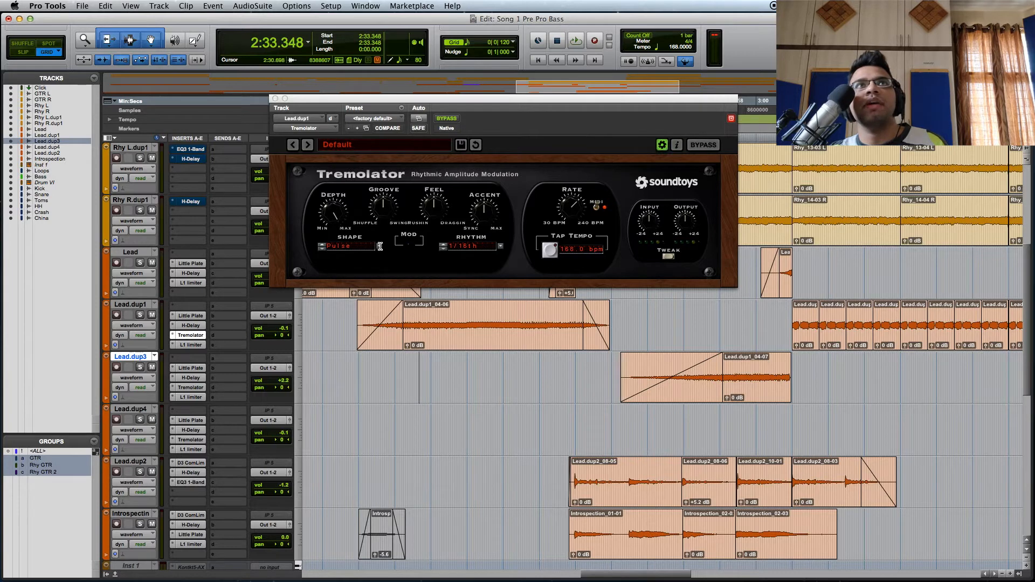
{"action": "left_click", "coordinate": [380, 246]}
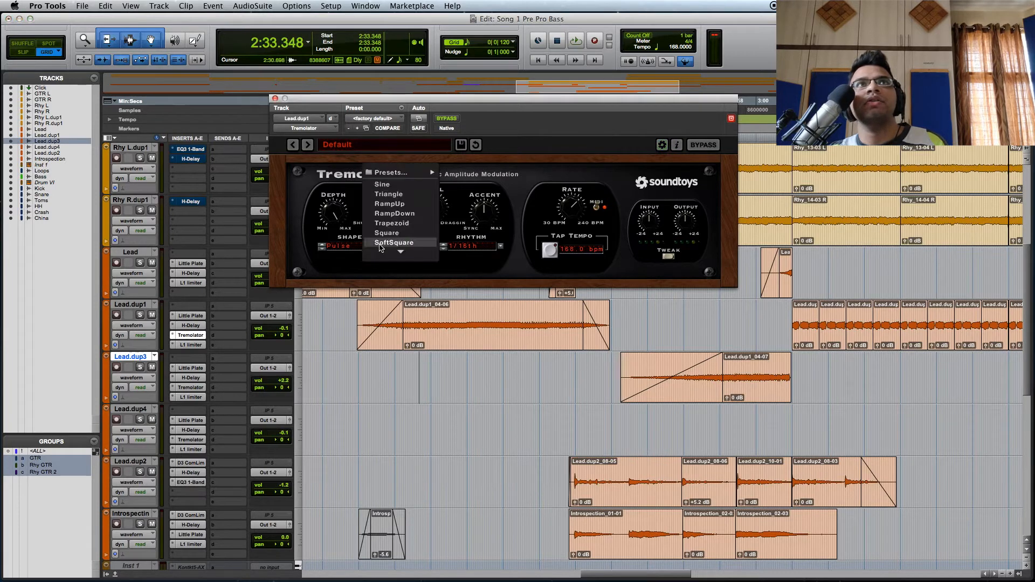
{"action": "left_click", "coordinate": [296, 234]}
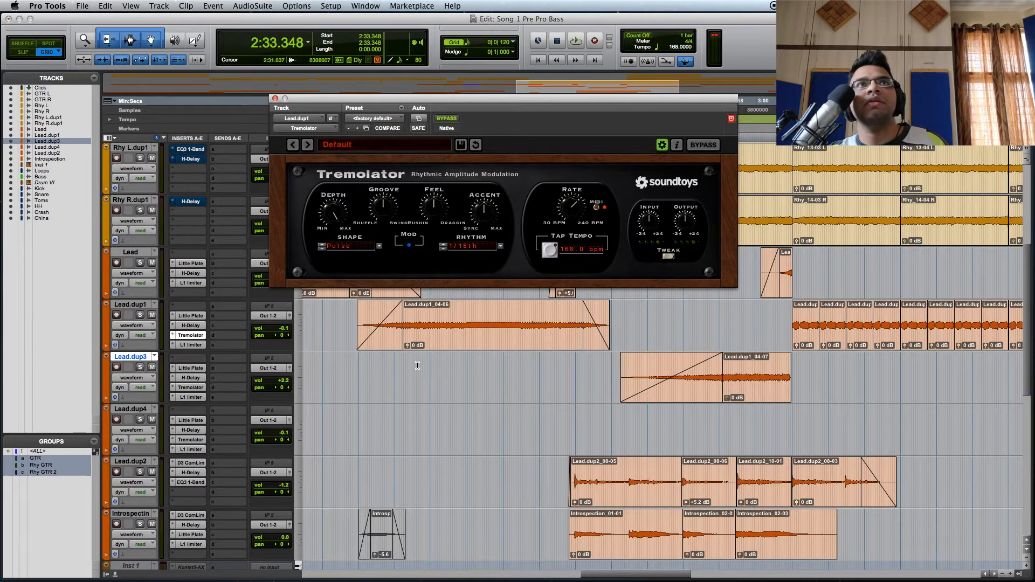
- Play the range from 2:32.142 to 2:46.205 and set the Lead.dup1 Tremolator shape to InvSquare
{"action": "left_click_drag", "start_coordinate": [404, 367], "coordinate": [581, 367]}
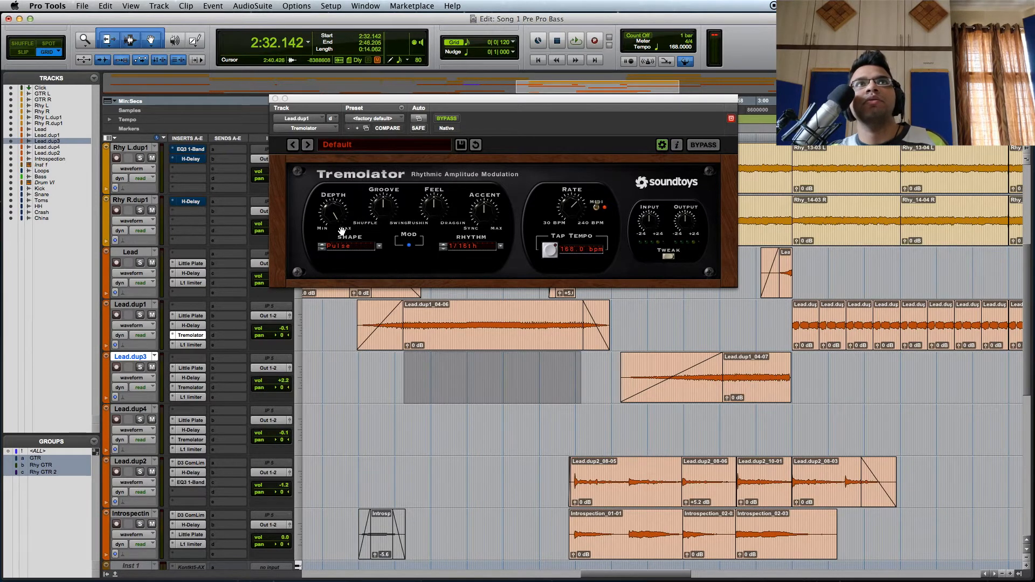
{"action": "key", "text": "space"}
{"action": "left_click", "coordinate": [379, 247]}
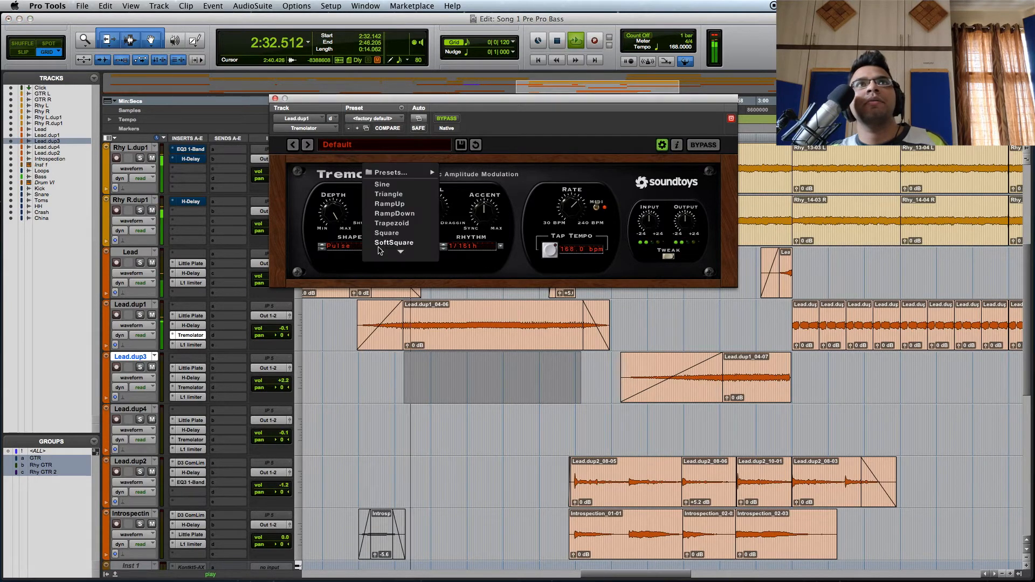
{"action": "left_click", "coordinate": [390, 255]}
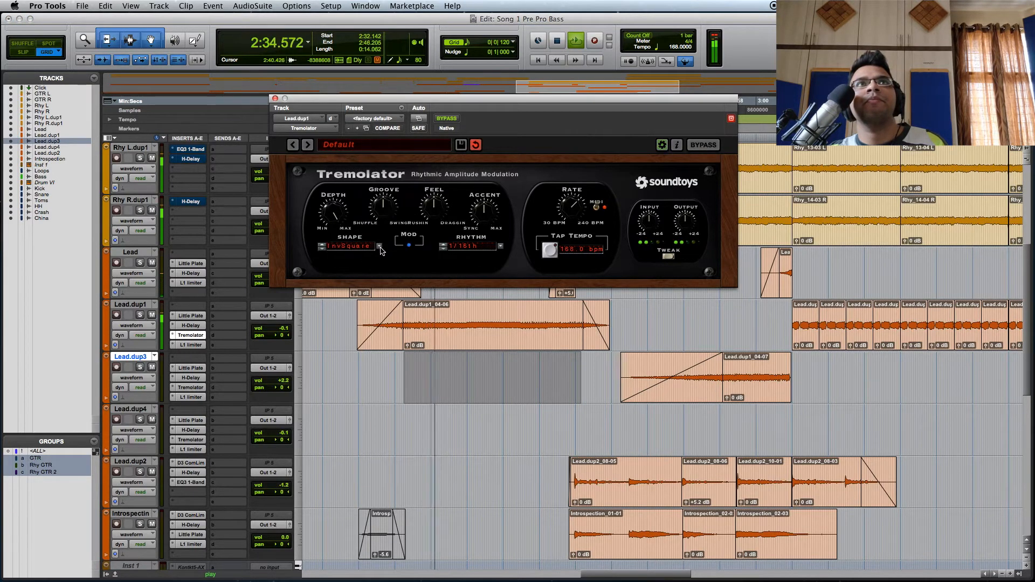
- Try the RampDown, RampUp and Triangle shapes in the Lead.dup1 Tremolator during playback
{"action": "left_click", "coordinate": [379, 247]}
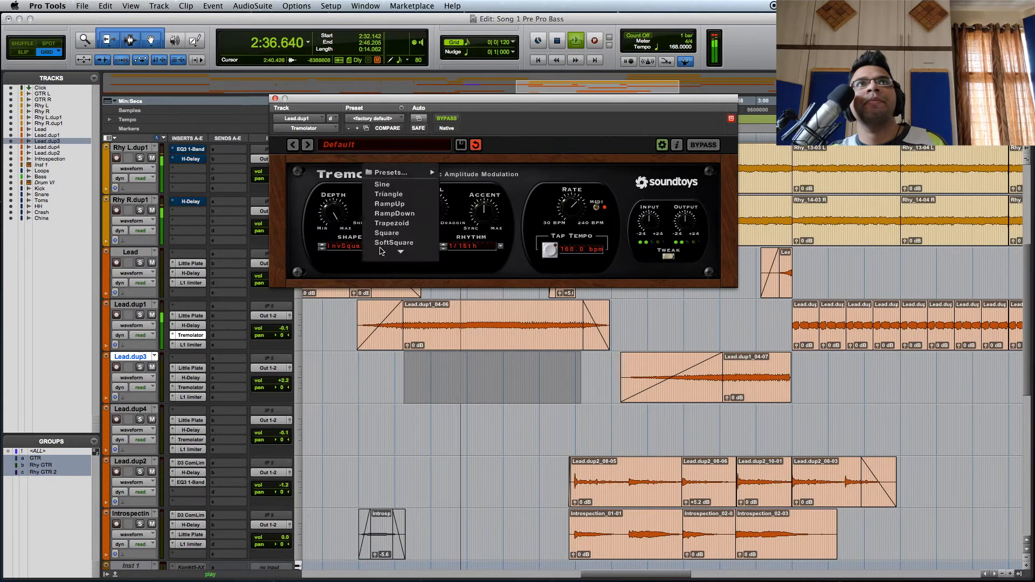
{"action": "left_click", "coordinate": [378, 211]}
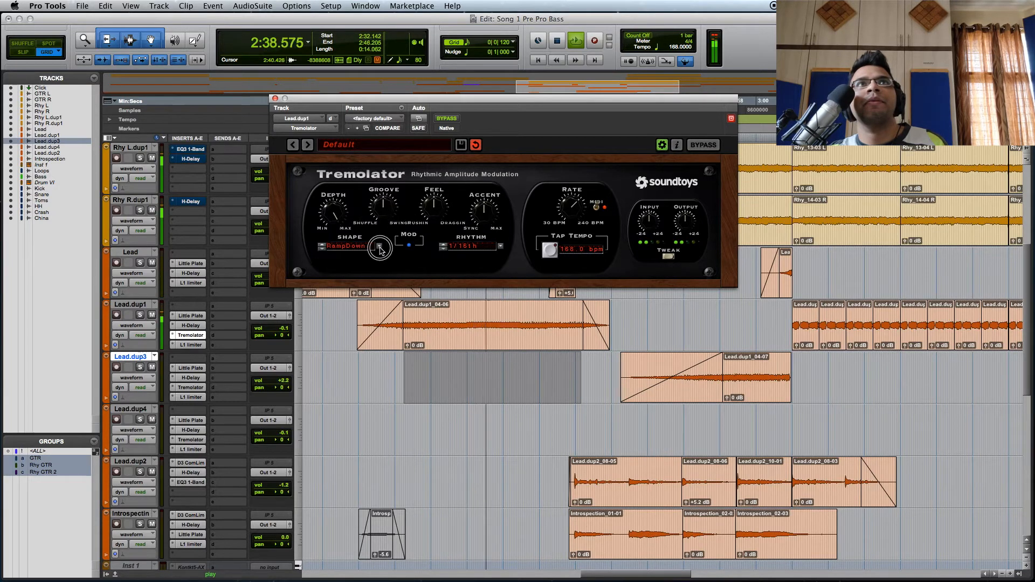
{"action": "left_click", "coordinate": [381, 248]}
{"action": "left_click", "coordinate": [391, 210]}
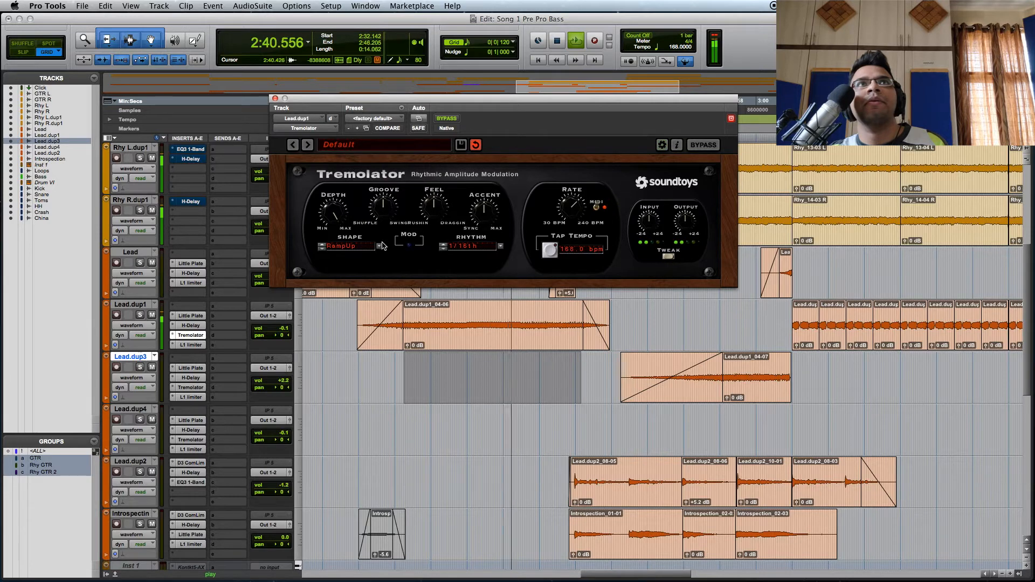
{"action": "left_click", "coordinate": [380, 246]}
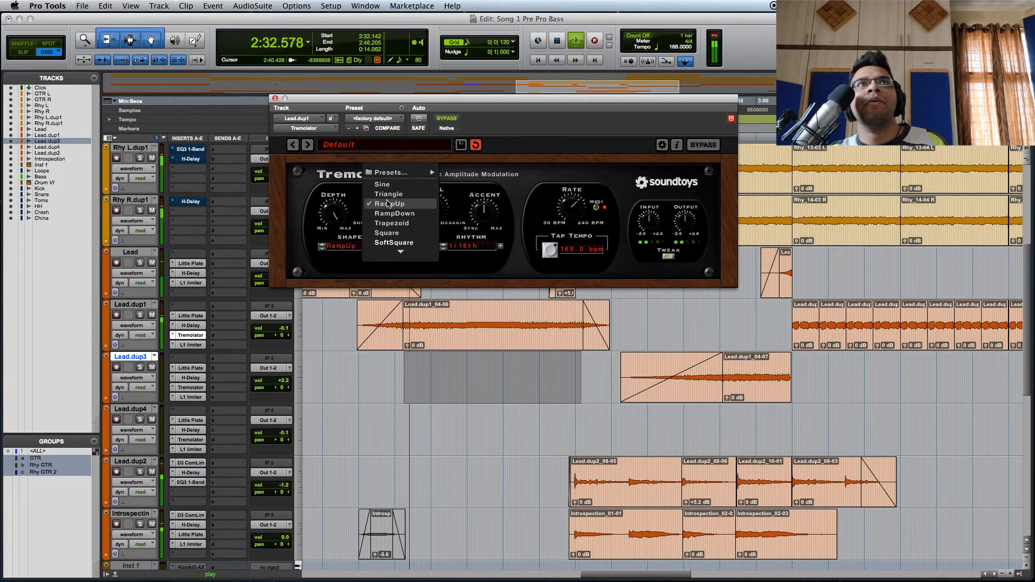
{"action": "left_click", "coordinate": [386, 195]}
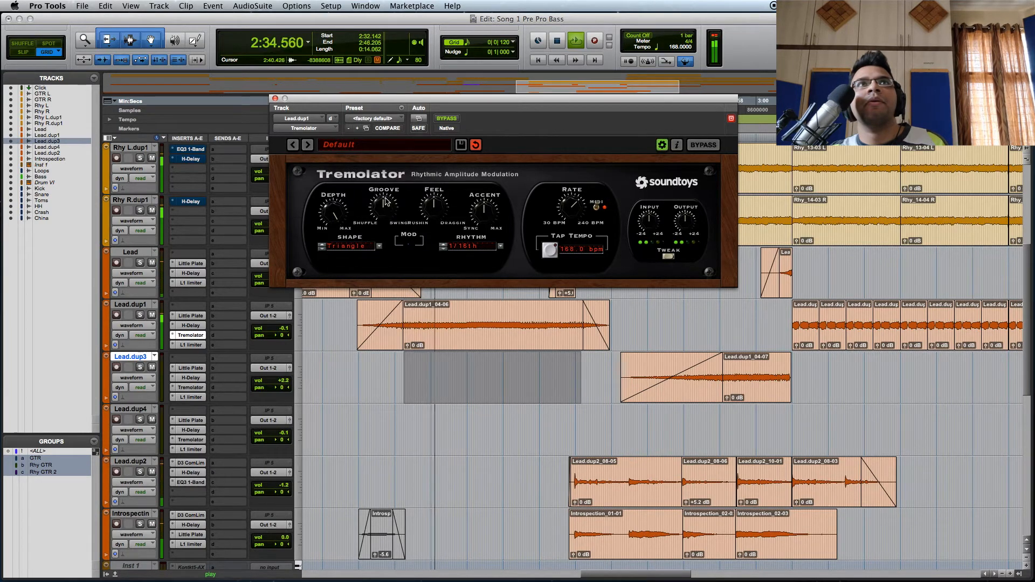
- Try the Fender and Wurlitzer shapes in the Lead.dup1 Tremolator while the range plays
{"action": "left_click", "coordinate": [386, 199]}
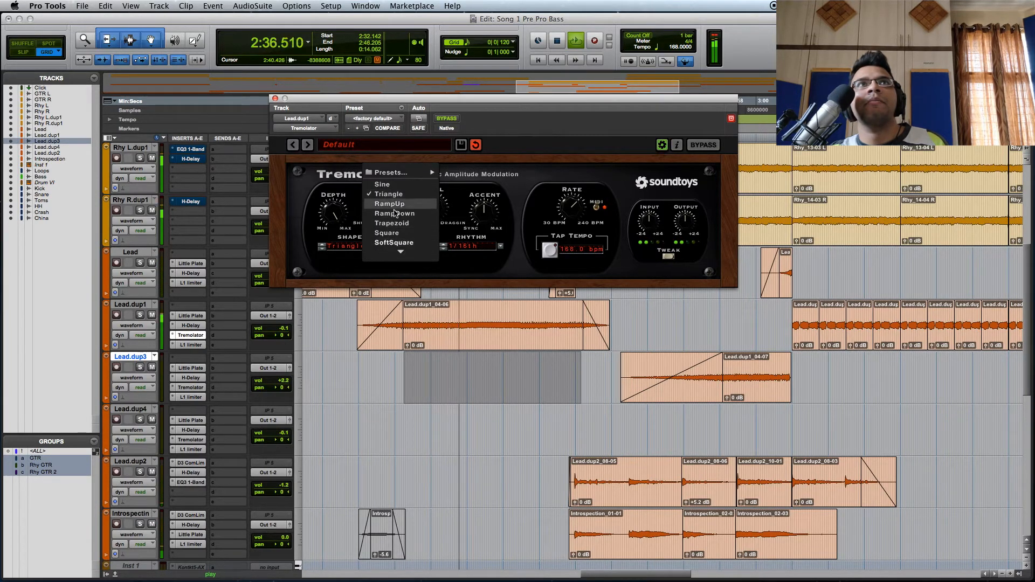
{"action": "mouse_move", "coordinate": [399, 253]}
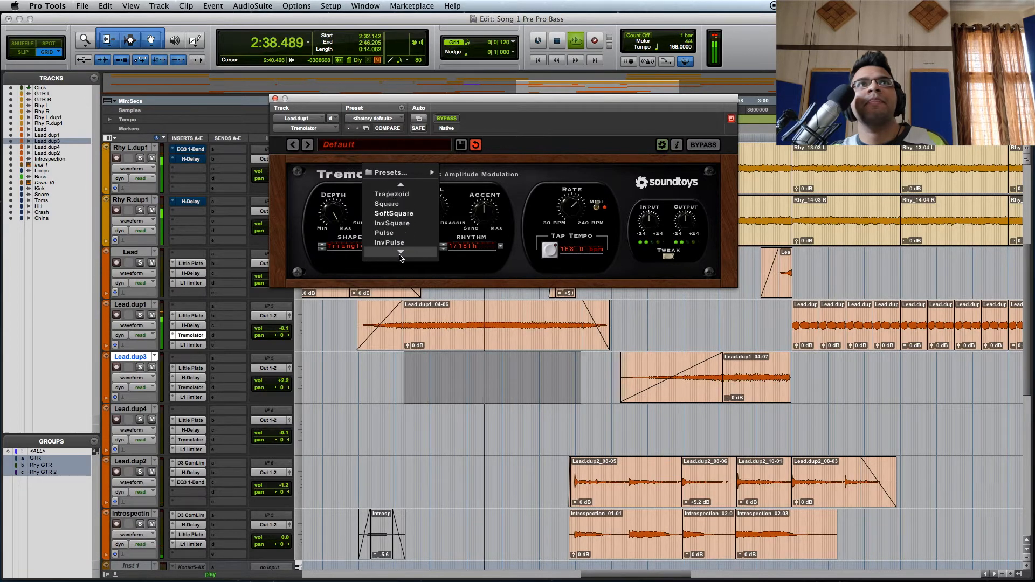
{"action": "left_click", "coordinate": [397, 238]}
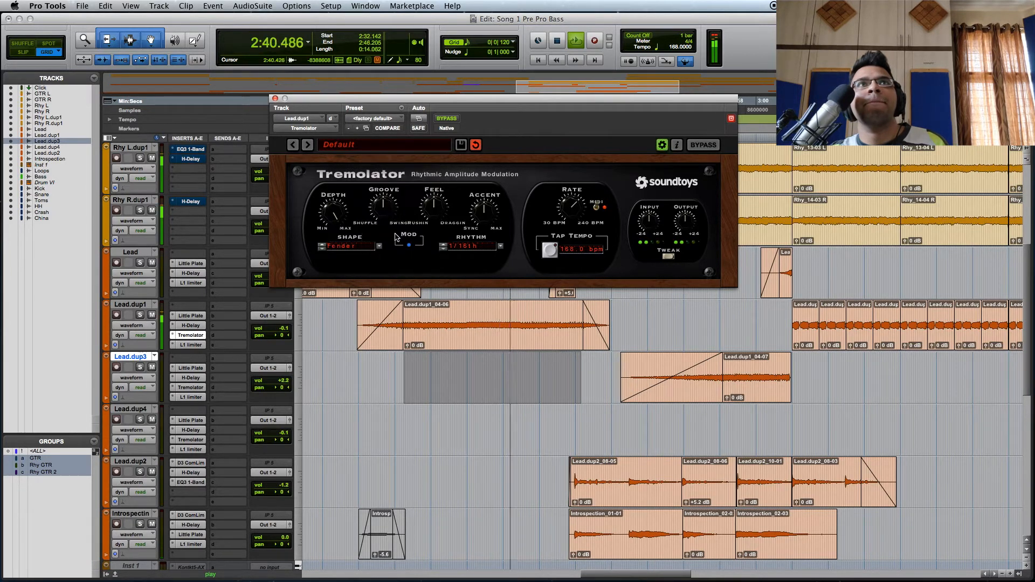
{"action": "left_click", "coordinate": [396, 237]}
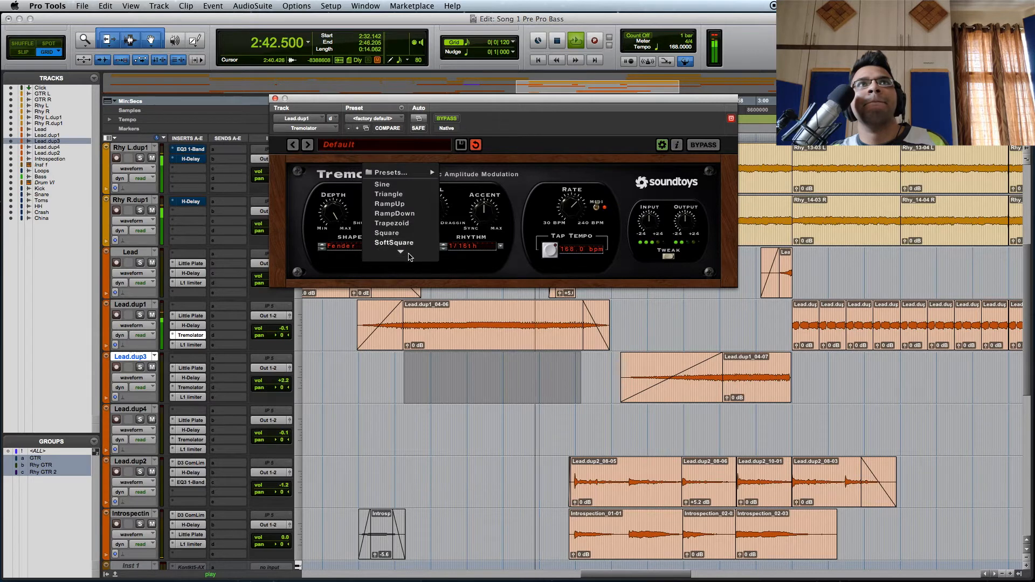
{"action": "mouse_move", "coordinate": [410, 257]}
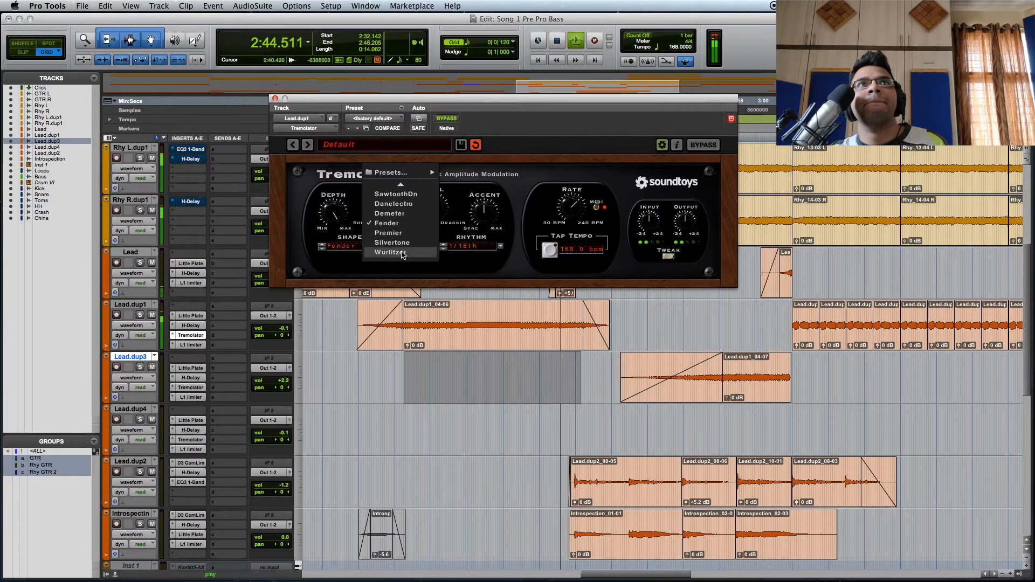
{"action": "left_click", "coordinate": [401, 253]}
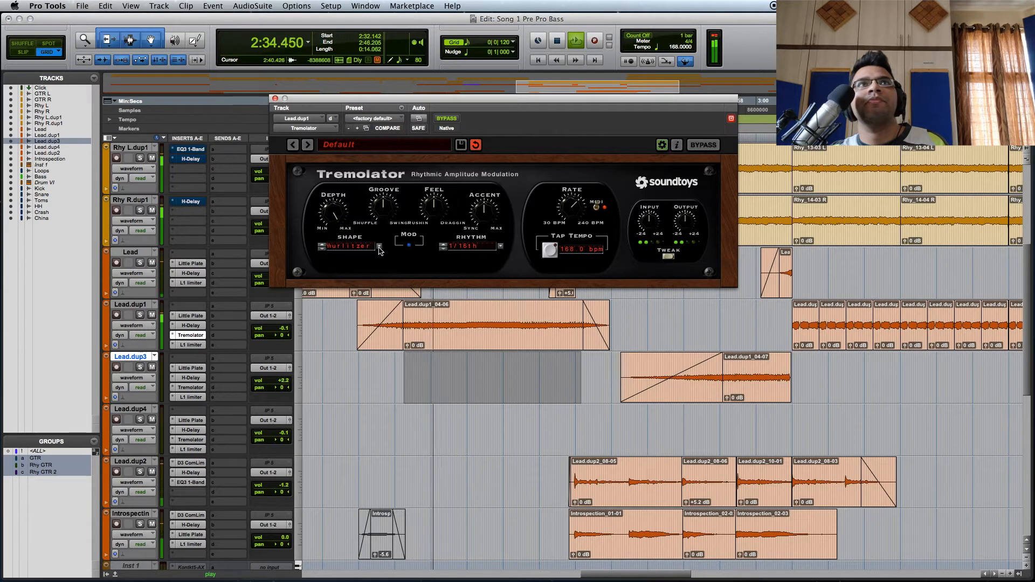
- Audition the Demeter shape in the Lead.dup1 Tremolator, stop playback and look through the available rhythm divisions
{"action": "left_click", "coordinate": [380, 247]}
{"action": "mouse_move", "coordinate": [407, 263]}
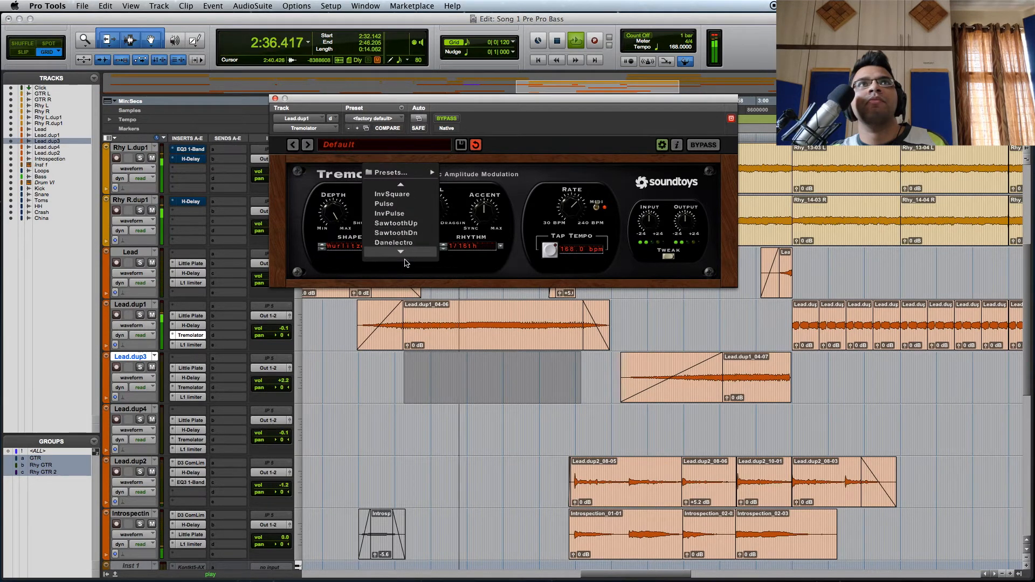
{"action": "left_click", "coordinate": [397, 214]}
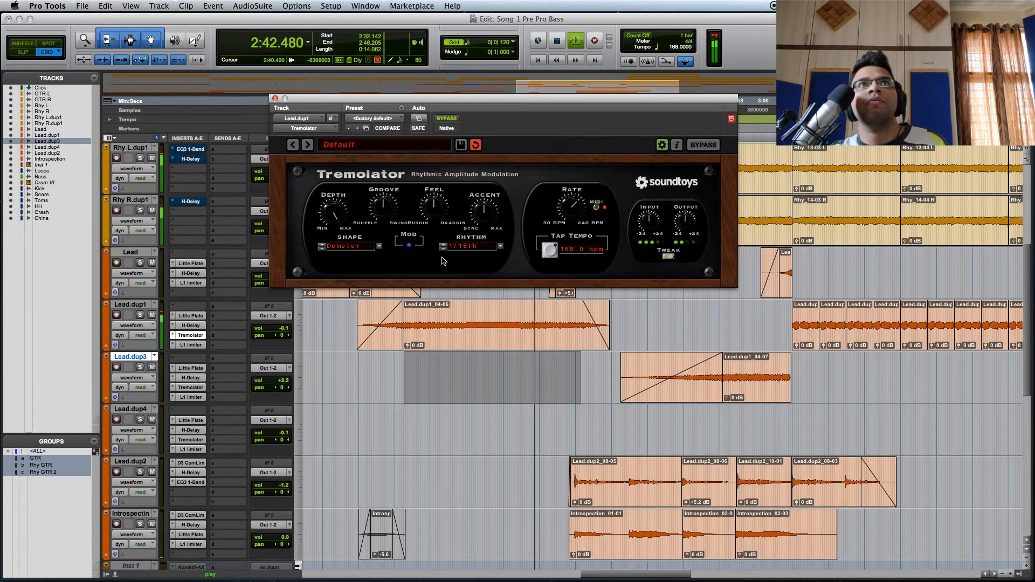
{"action": "key", "text": "space"}
{"action": "left_click", "coordinate": [500, 247]}
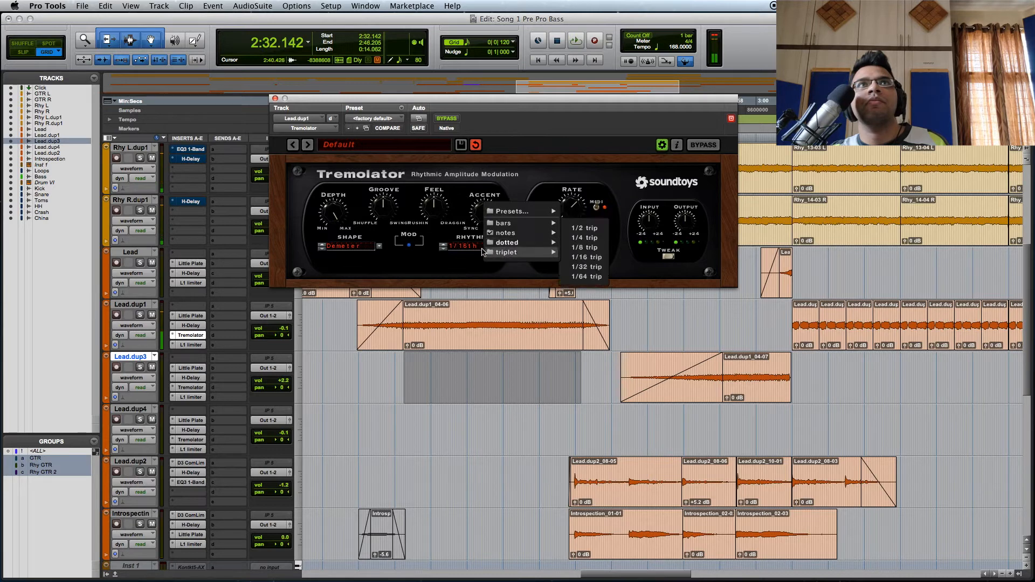
{"action": "left_click", "coordinate": [435, 263]}
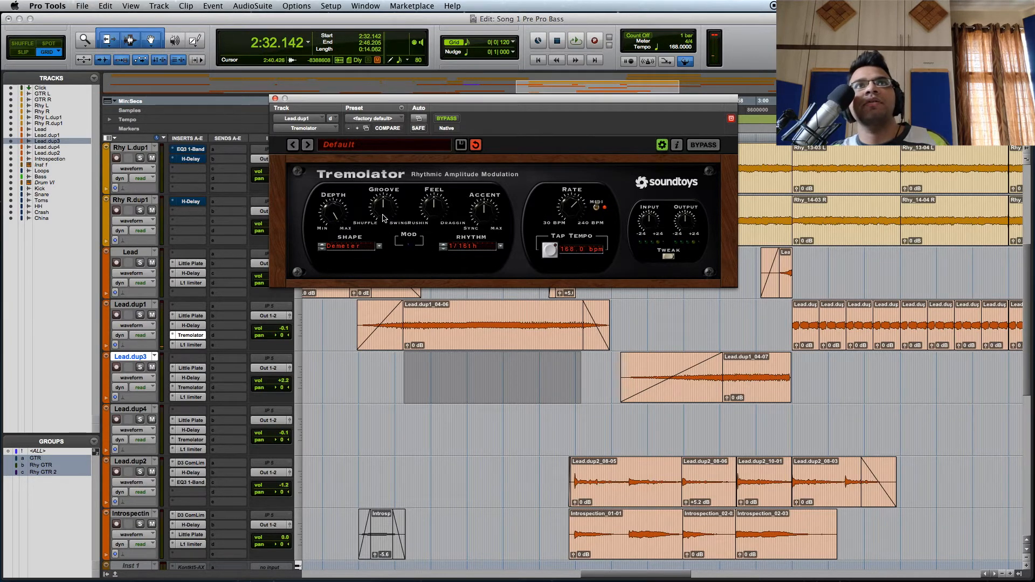
- Play the range from 2:32.142 and vary the Tremolator's Groove and Feel with the Demeter shape
{"action": "key", "text": "space"}
{"action": "left_click_drag", "start_coordinate": [382, 205], "coordinate": [407, 214]}
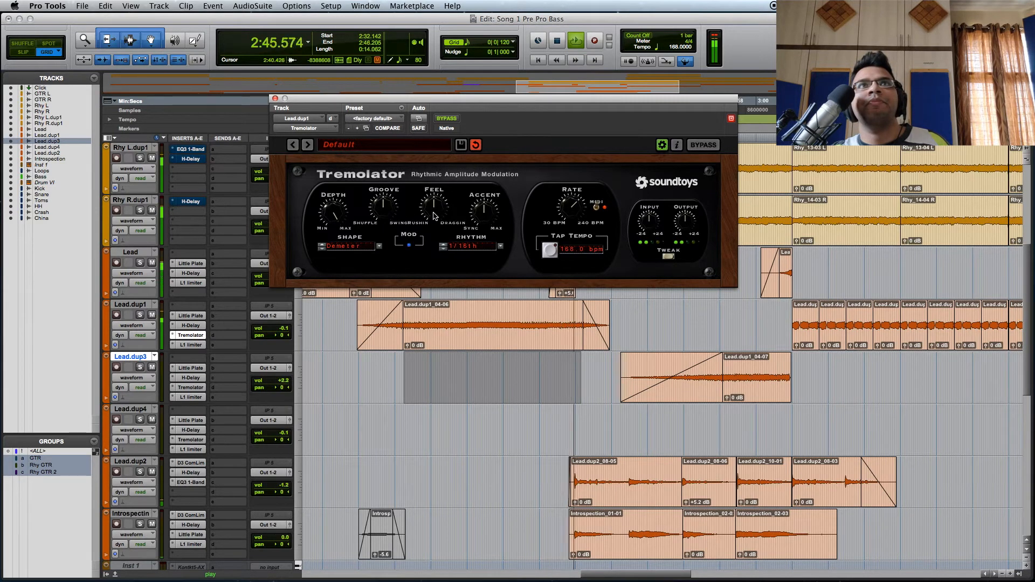
{"action": "mouse_move", "coordinate": [433, 213]}
{"action": "left_mouse_down"}
{"action": "mouse_move", "coordinate": [444, 176]}
{"action": "mouse_move", "coordinate": [434, 230]}
{"action": "mouse_move", "coordinate": [438, 195]}
{"action": "left_mouse_up"}
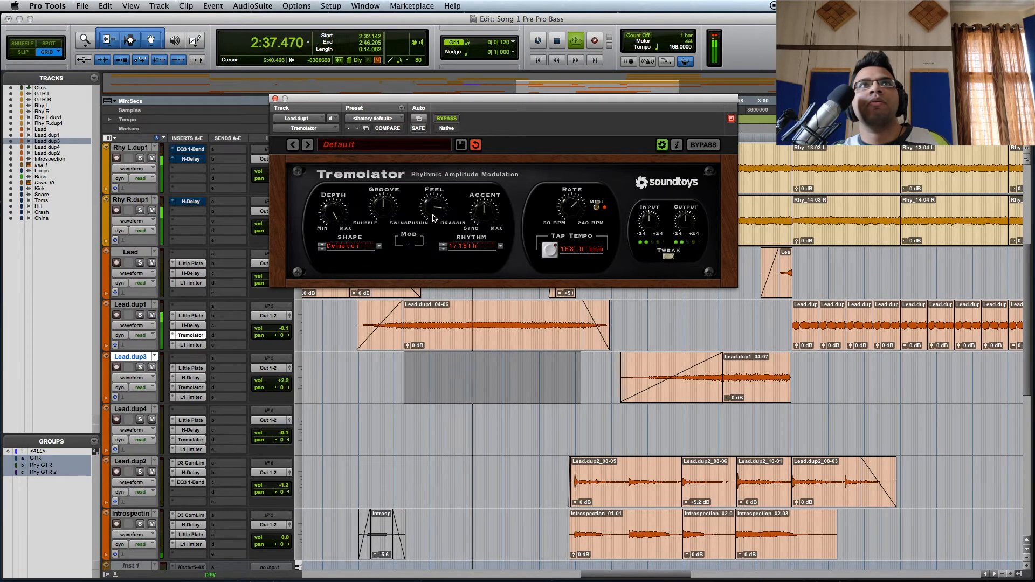
- Switch the Lead.dup1 Tremolator shape to Triangle and vary the Feel during playback
{"action": "left_click", "coordinate": [380, 247]}
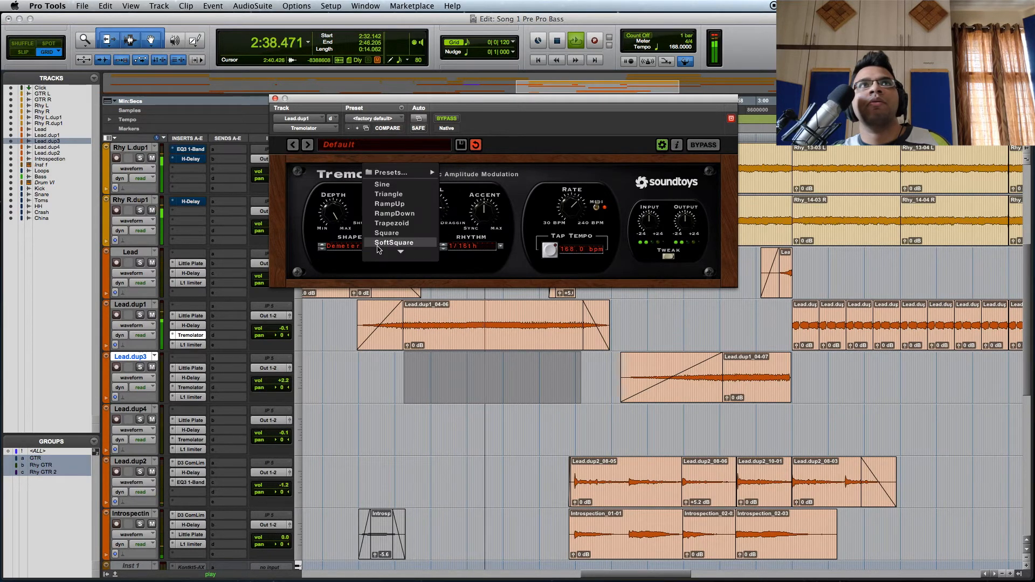
{"action": "left_click", "coordinate": [390, 195]}
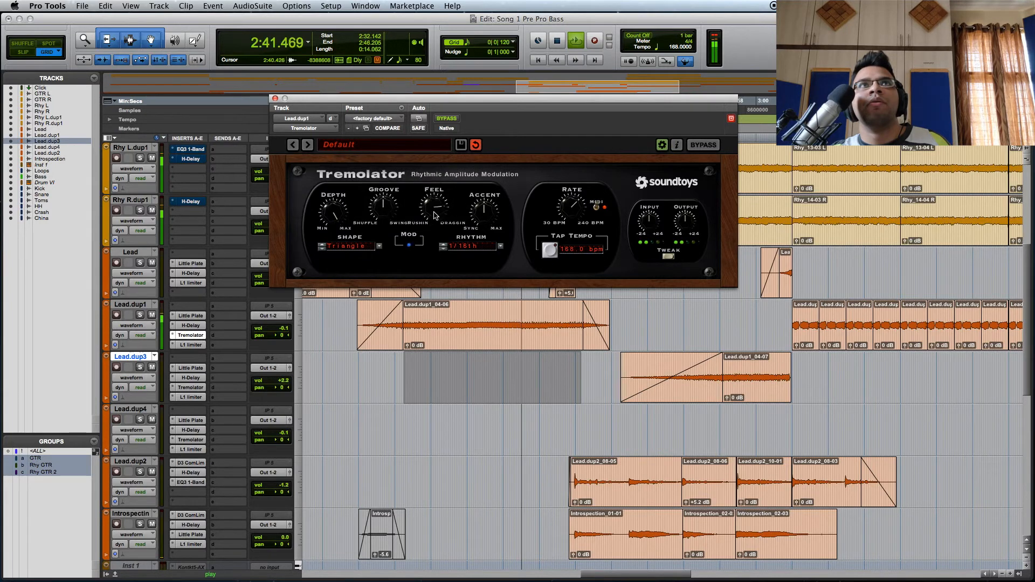
{"action": "left_click_drag", "start_coordinate": [435, 213], "coordinate": [444, 185]}
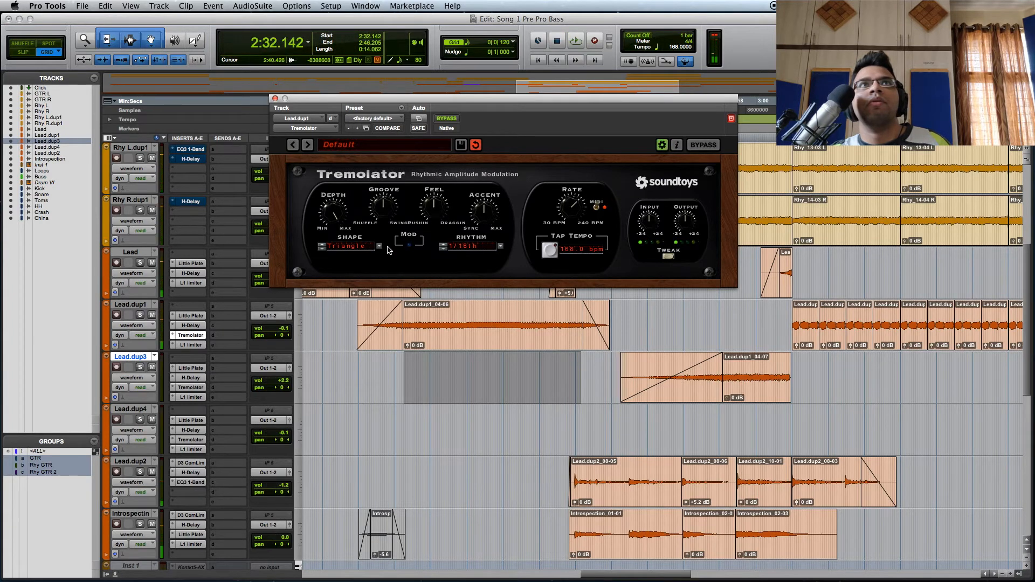
- Audition the range with the Tremolator's Accent raised and lowered at the 1/16th rhythm, and stop playback
{"action": "key", "text": "space"}
{"action": "mouse_move", "coordinate": [488, 213]}
{"action": "left_mouse_down"}
{"action": "mouse_move", "coordinate": [493, 181]}
{"action": "mouse_move", "coordinate": [489, 197]}
{"action": "left_mouse_up"}
{"action": "left_click_drag", "start_coordinate": [490, 198], "coordinate": [489, 199]}
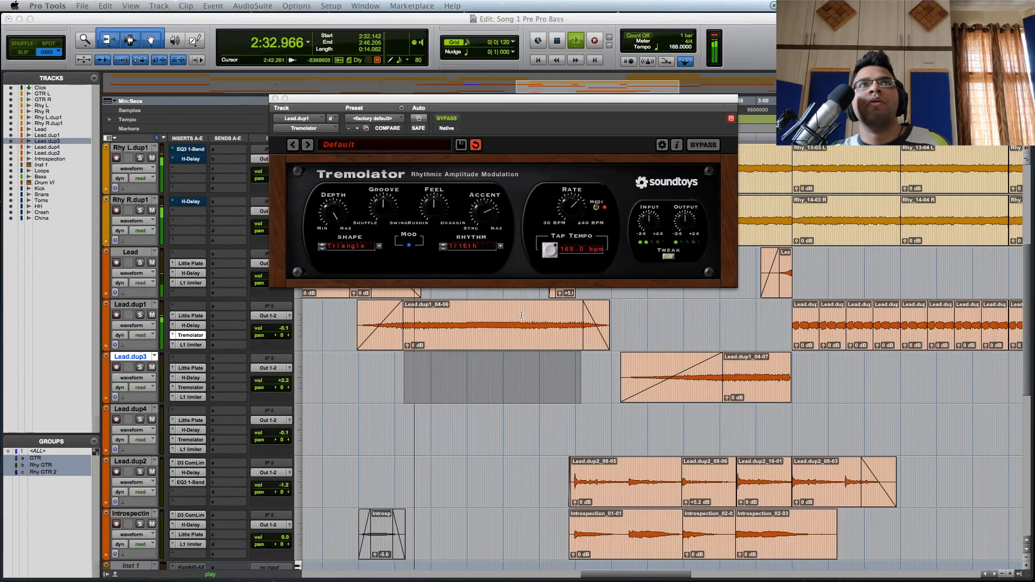
{"action": "left_click_drag", "start_coordinate": [488, 202], "coordinate": [486, 222]}
{"action": "key", "text": "space"}
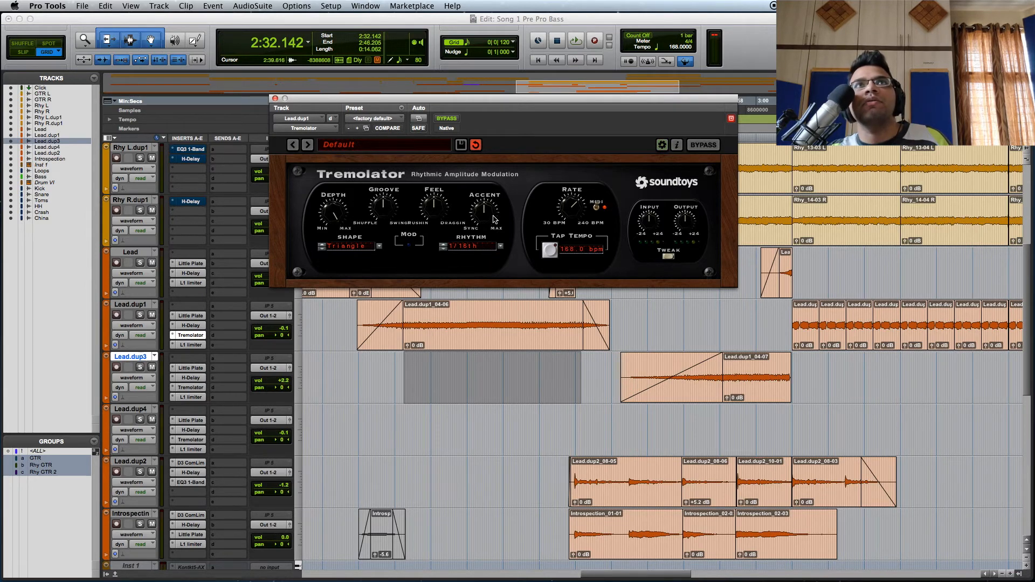
{"action": "key", "text": "space"}
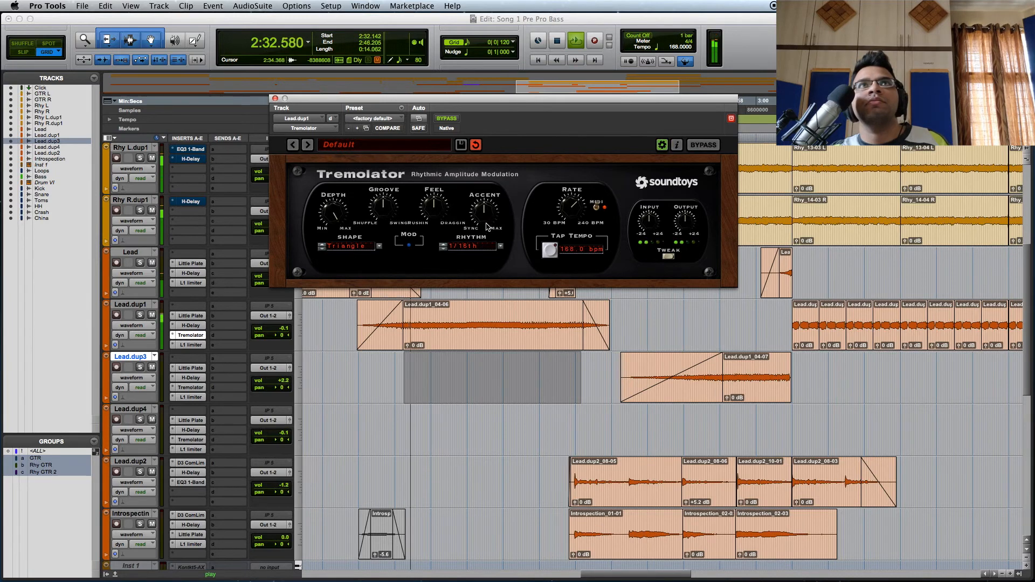
{"action": "left_click_drag", "start_coordinate": [487, 218], "coordinate": [494, 188]}
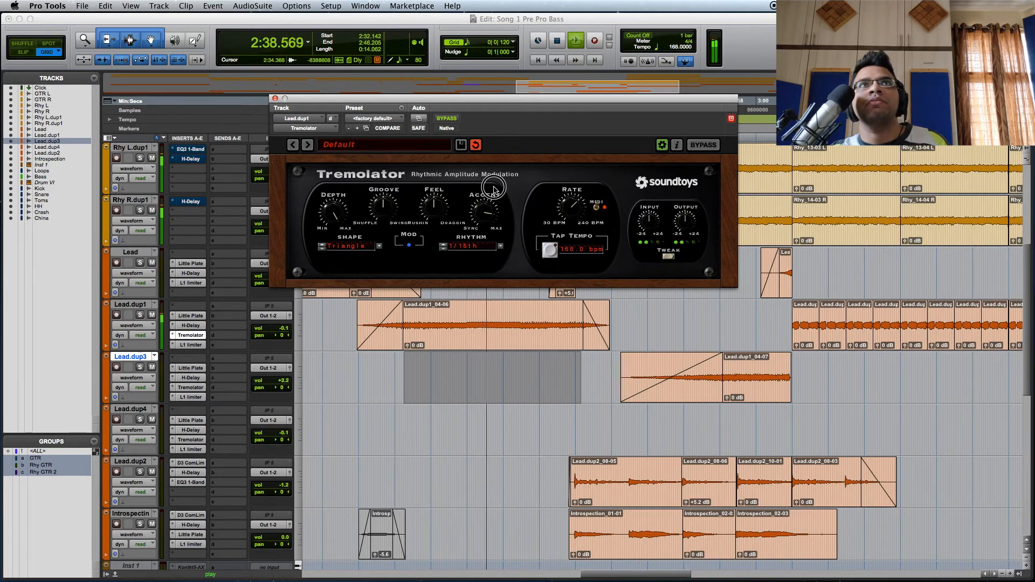
{"action": "left_click_drag", "start_coordinate": [487, 207], "coordinate": [484, 246]}
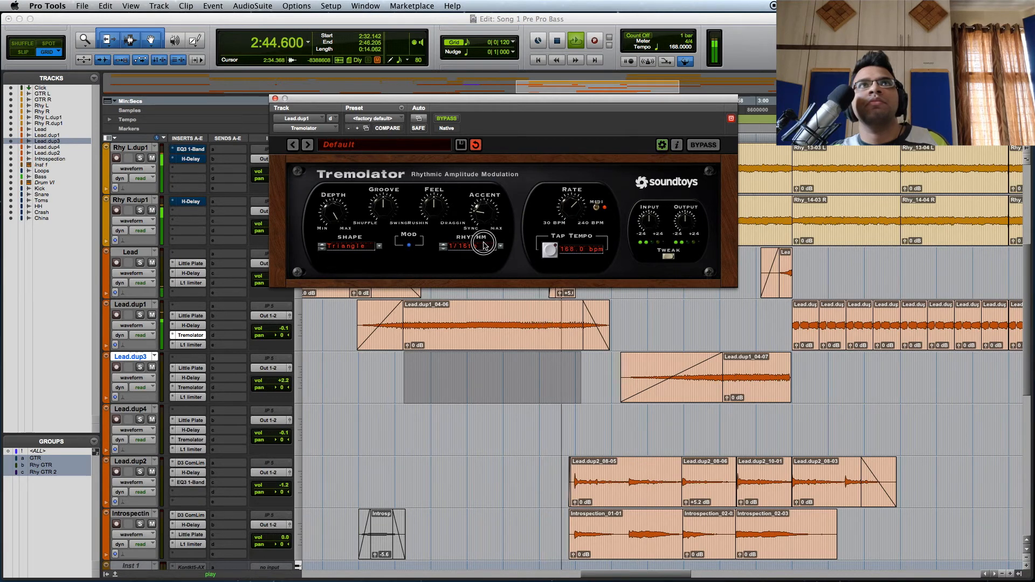
{"action": "key", "text": "space"}
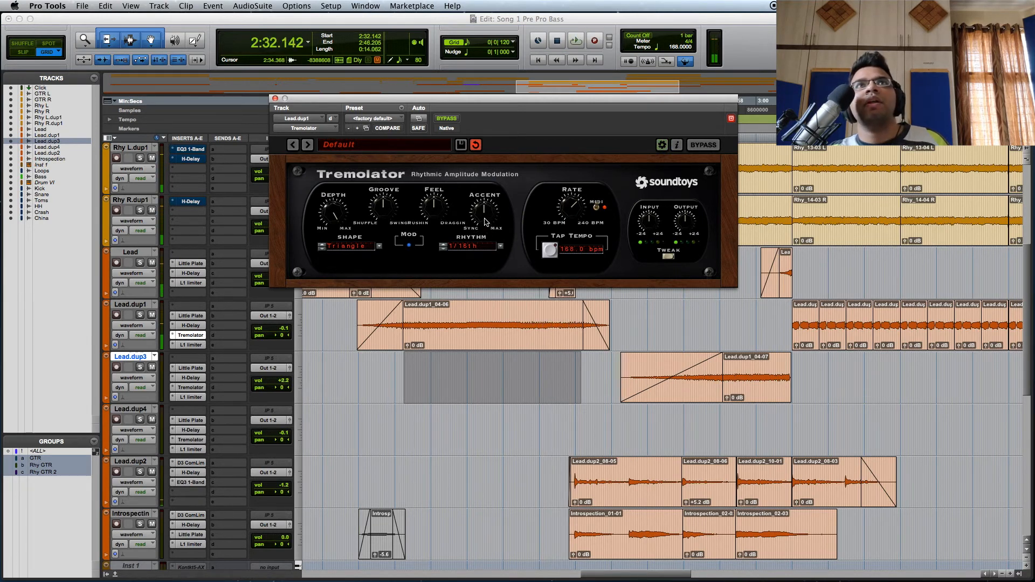
- Set the Lead.dup1 Tremolator rhythm to 1/8th and audition the range with a raised Accent
{"action": "left_click", "coordinate": [501, 248]}
{"action": "mouse_move", "coordinate": [516, 237]}
{"action": "left_click", "coordinate": [581, 227]}
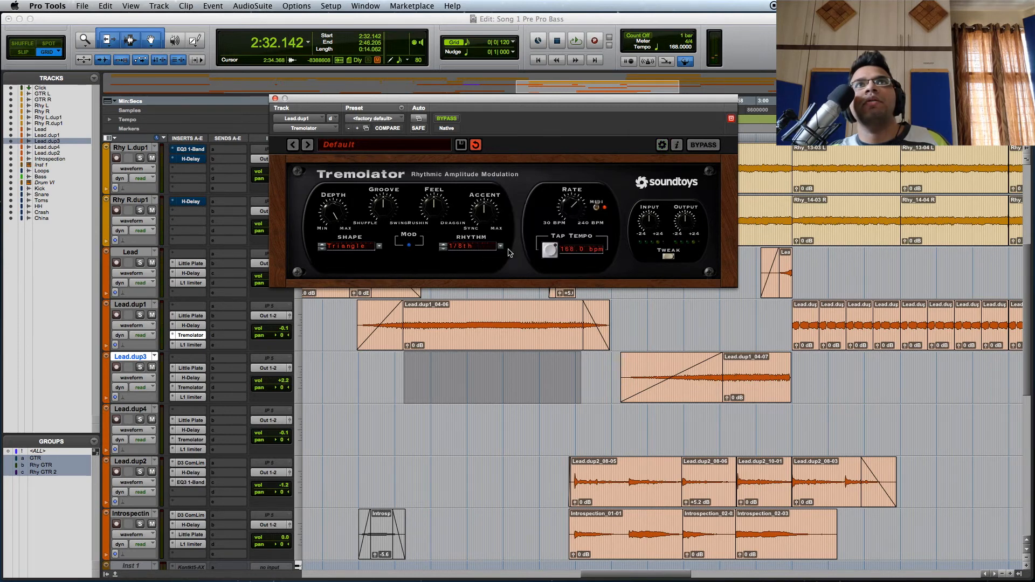
{"action": "key", "text": "space"}
{"action": "left_click_drag", "start_coordinate": [490, 223], "coordinate": [497, 193]}
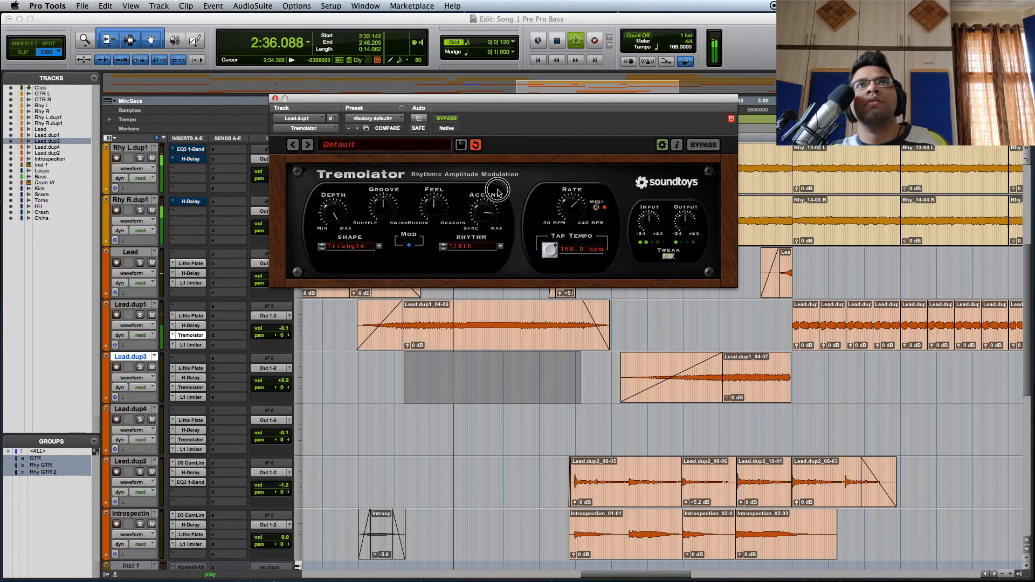
{"action": "mouse_move", "coordinate": [497, 193]}
{"action": "left_mouse_down"}
{"action": "mouse_move", "coordinate": [486, 229]}
{"action": "mouse_move", "coordinate": [501, 202]}
{"action": "left_mouse_up"}
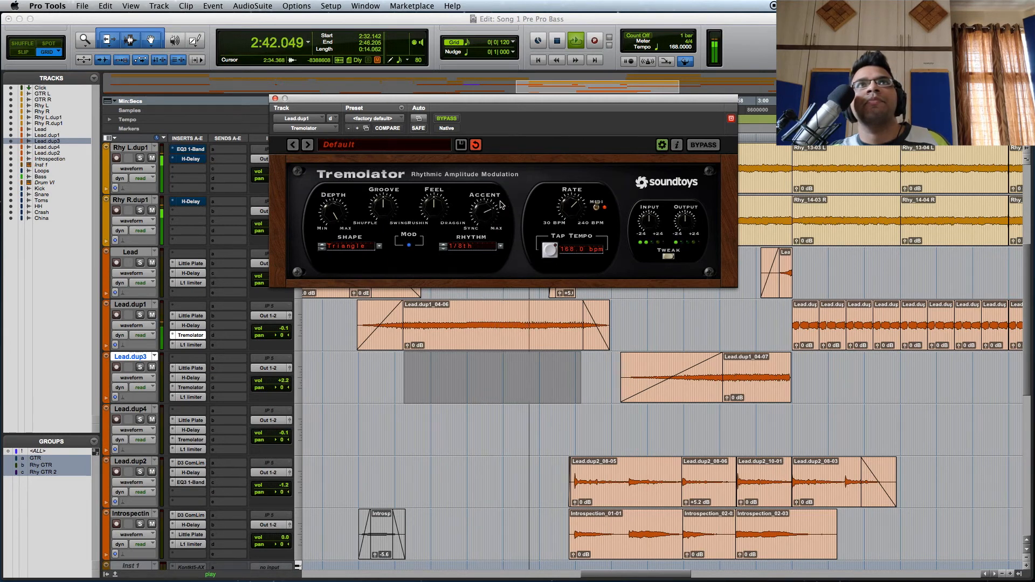
{"action": "key", "text": "space"}
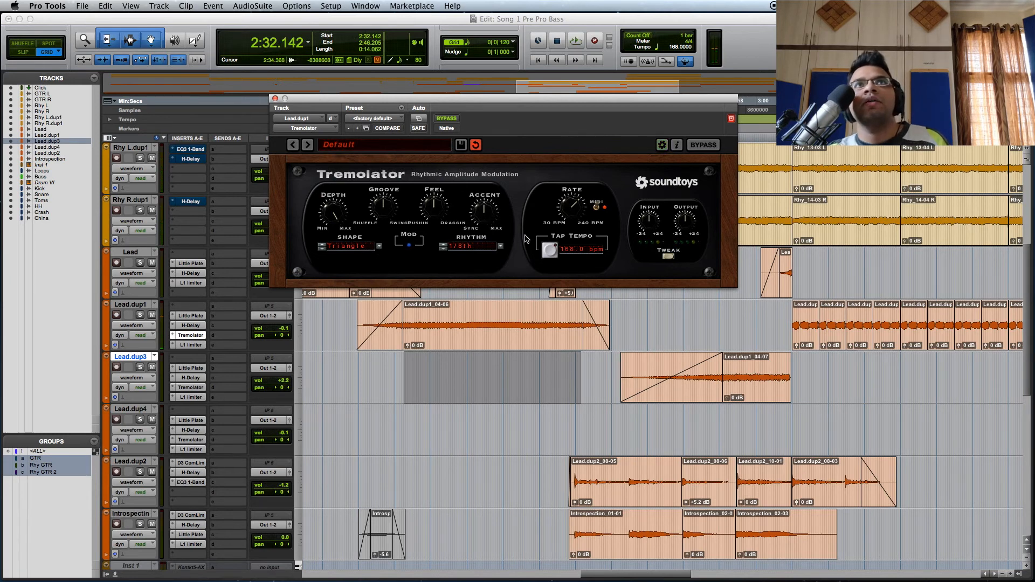
- Set the Lead.dup1 Tremolator rhythm to the 1/8 triplet division
{"action": "left_click", "coordinate": [501, 248]}
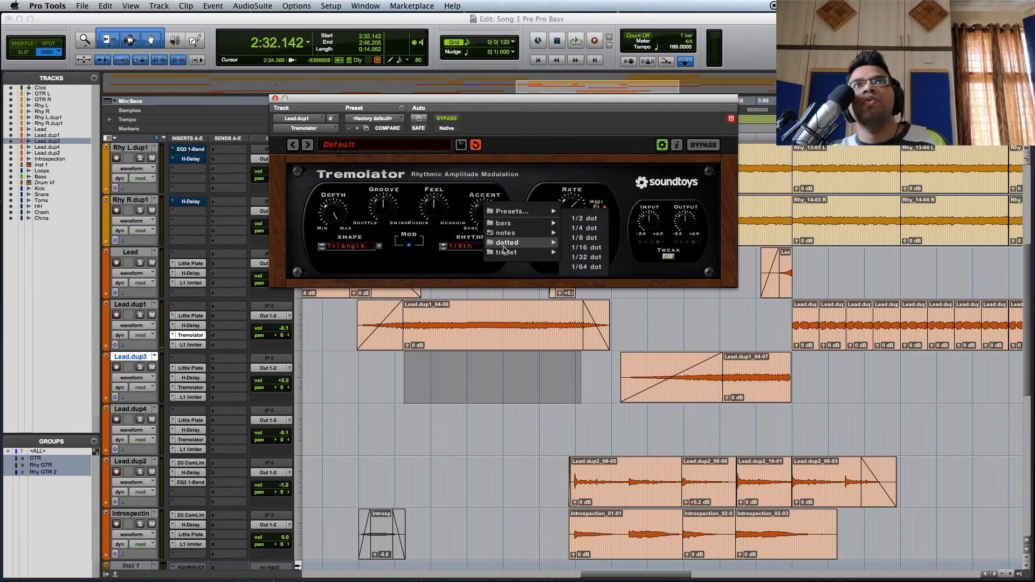
{"action": "mouse_move", "coordinate": [504, 238]}
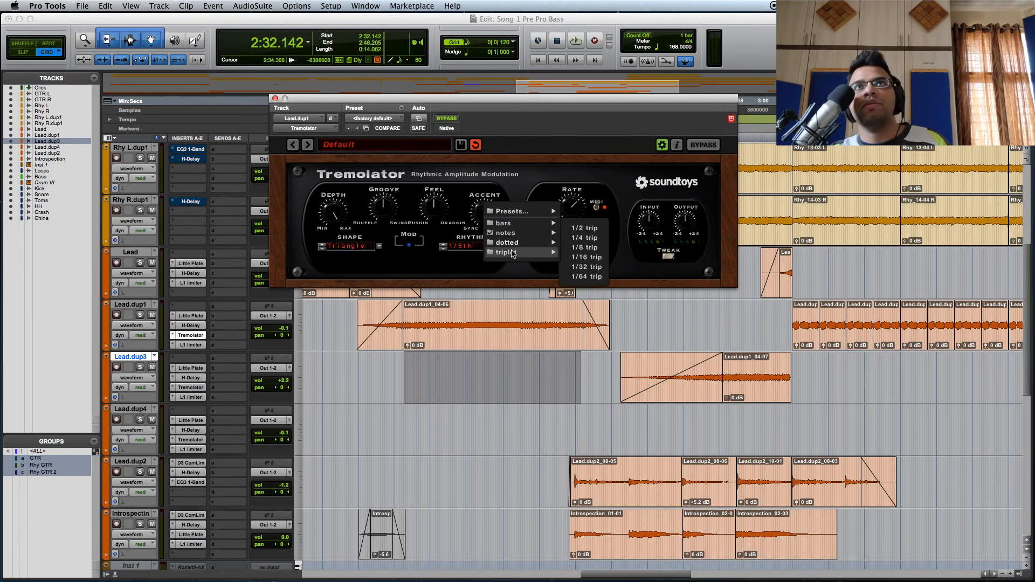
{"action": "left_click", "coordinate": [591, 249]}
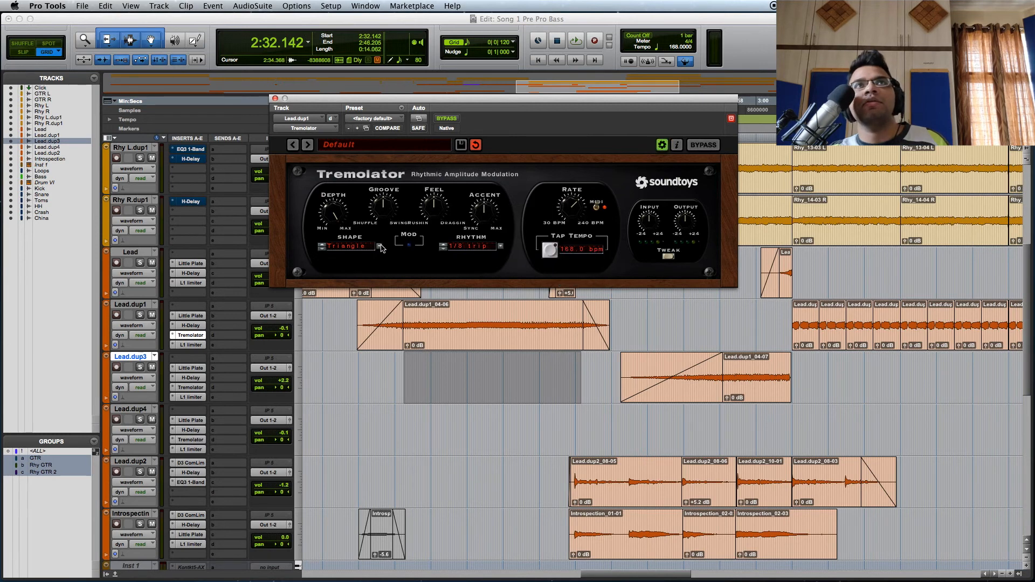
- Play the range, switch the Lead.dup1 Tremolator shape to Trapezoid while varying the Accent, and stop playback
{"action": "key", "text": "space"}
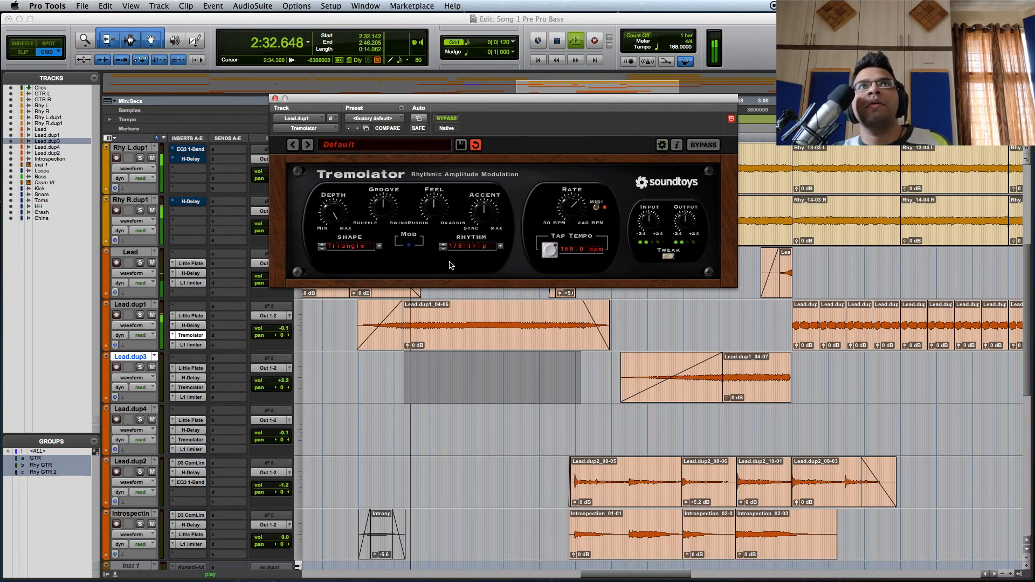
{"action": "left_click_drag", "start_coordinate": [485, 217], "coordinate": [489, 196]}
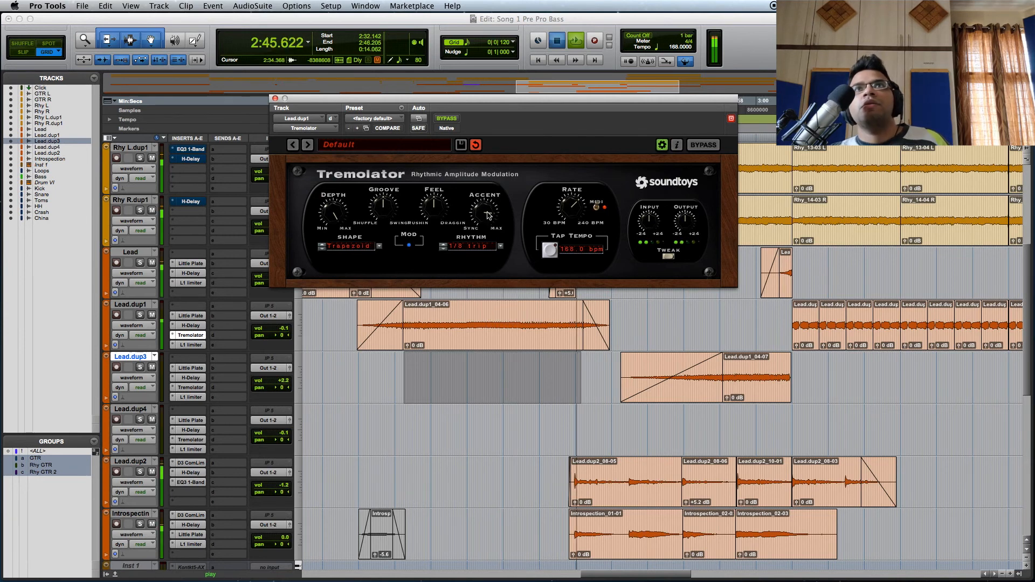
{"action": "key", "text": "space"}
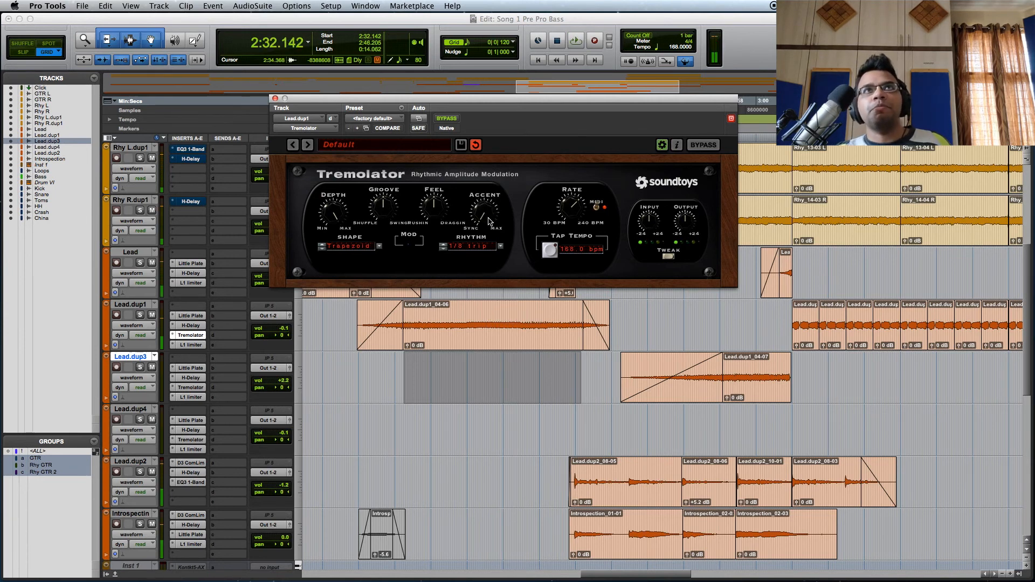